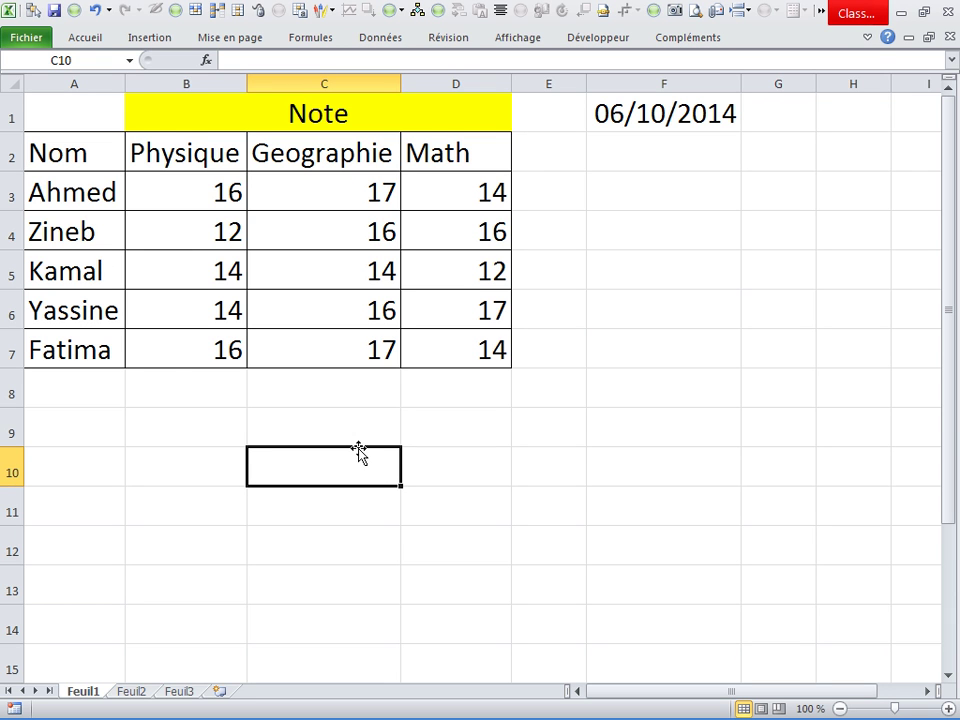
Copy Zineb from A4 into B11, B12 and A6, replacing Yassine
click(84, 237)
key(ctrl+c)
click(214, 503)
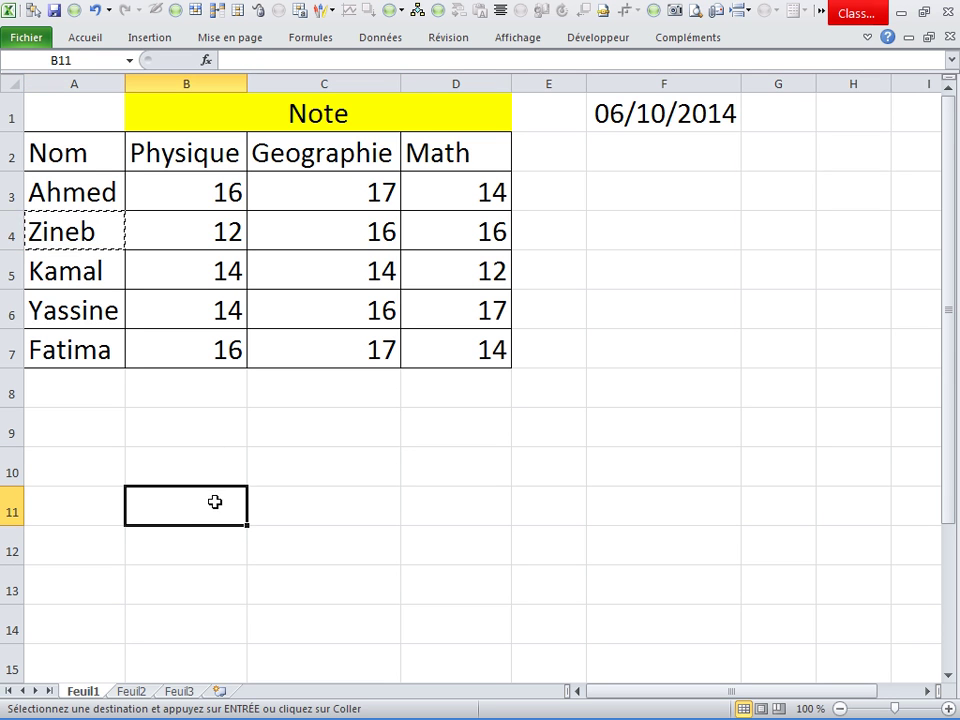
key(ctrl+v)
click(117, 310)
key(ctrl+v)
click(230, 550)
key(ctrl+v)
Copy the Physique, Geographie and Math headers from B2:D2 into C10:E10
drag(170, 152, 418, 150)
key(ctrl+c)
click(313, 463)
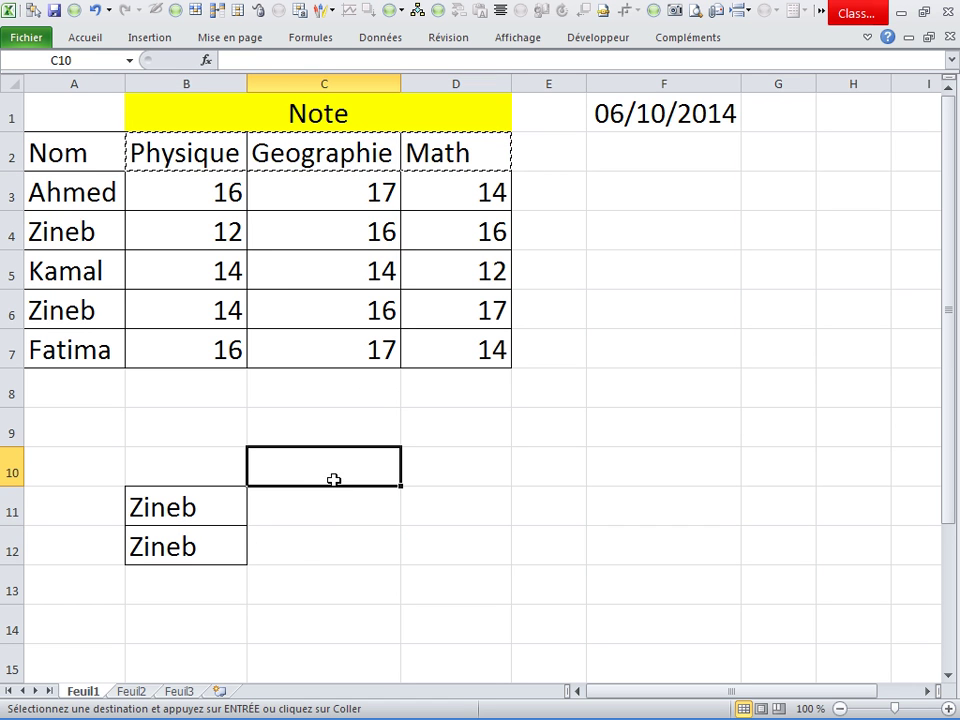
key(ctrl+v)
click(464, 539)
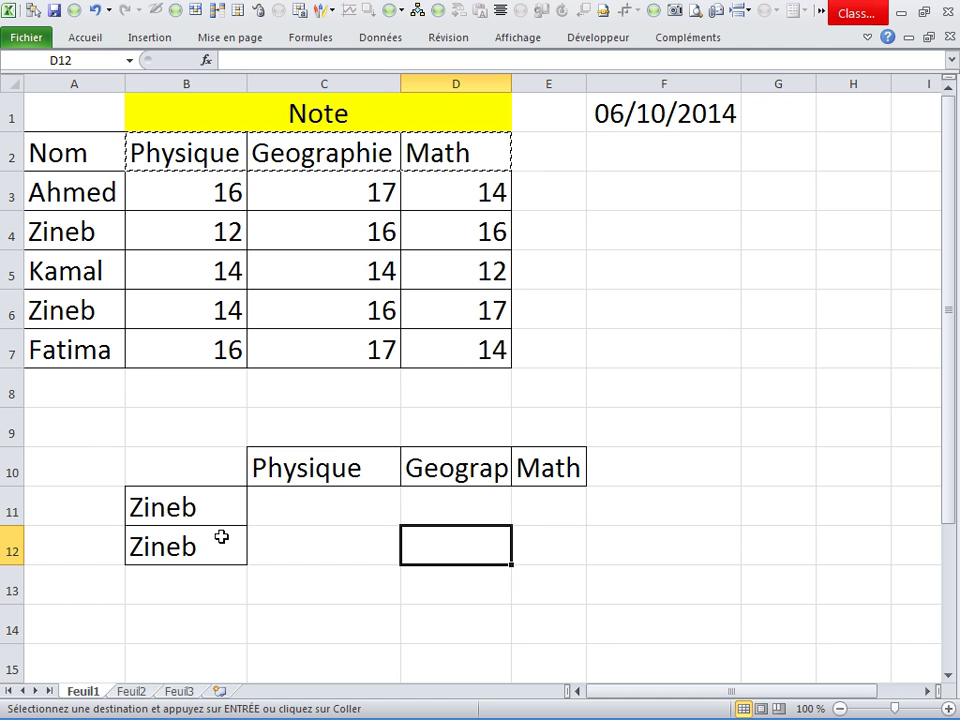
click(316, 511)
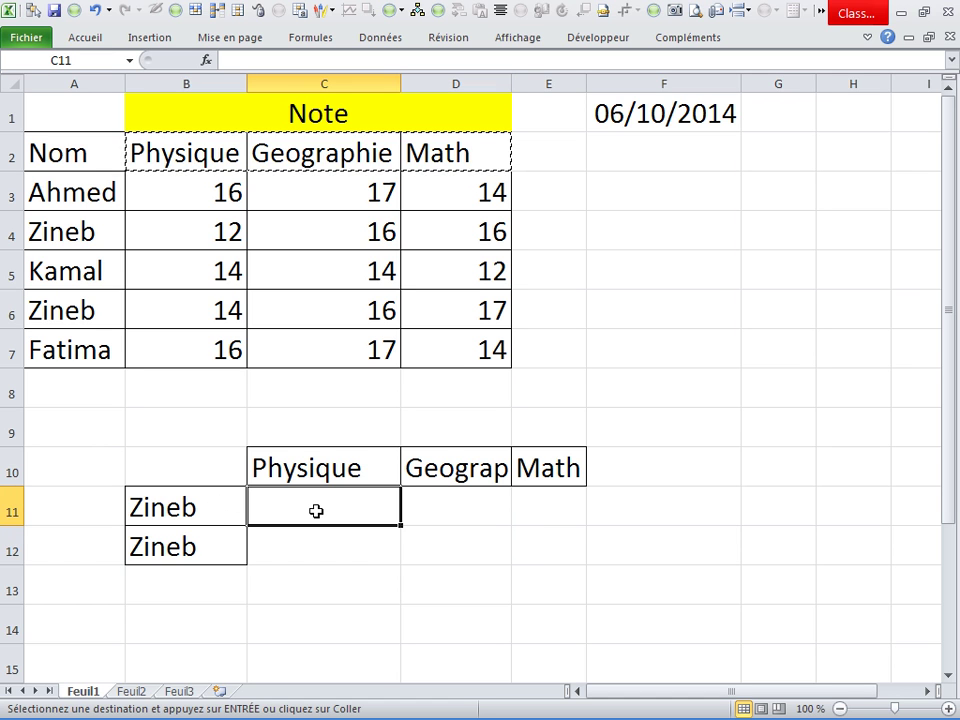
key(Escape)
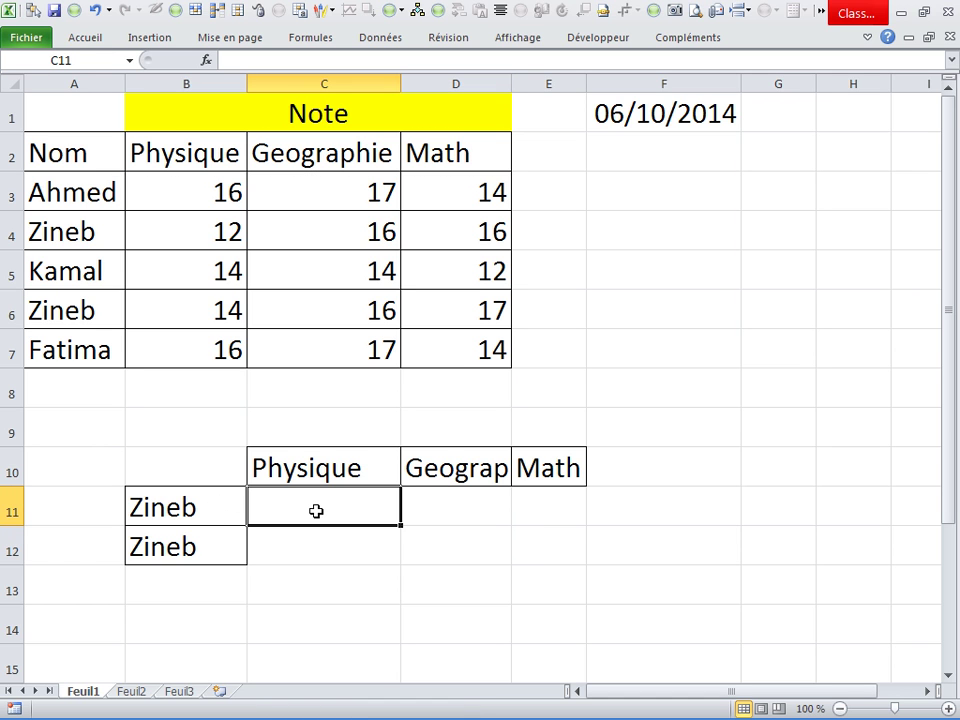
Build =RECHERCHEV(B11;A2:D7;2;0) in C11 to fetch Zineb's Physique grade
text(=re)
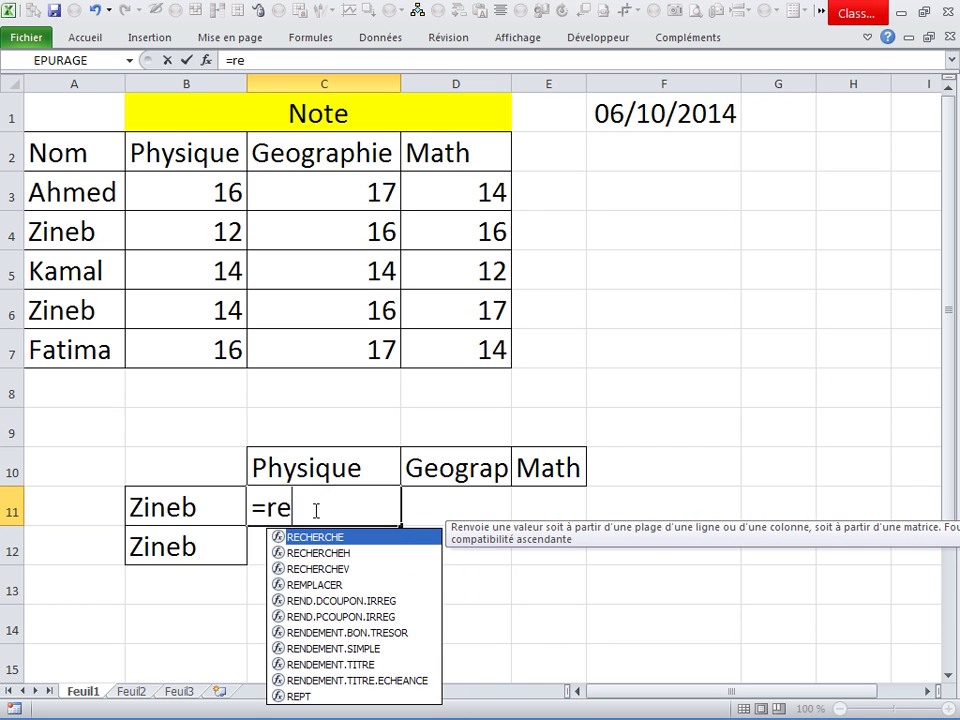
double_click(322, 568)
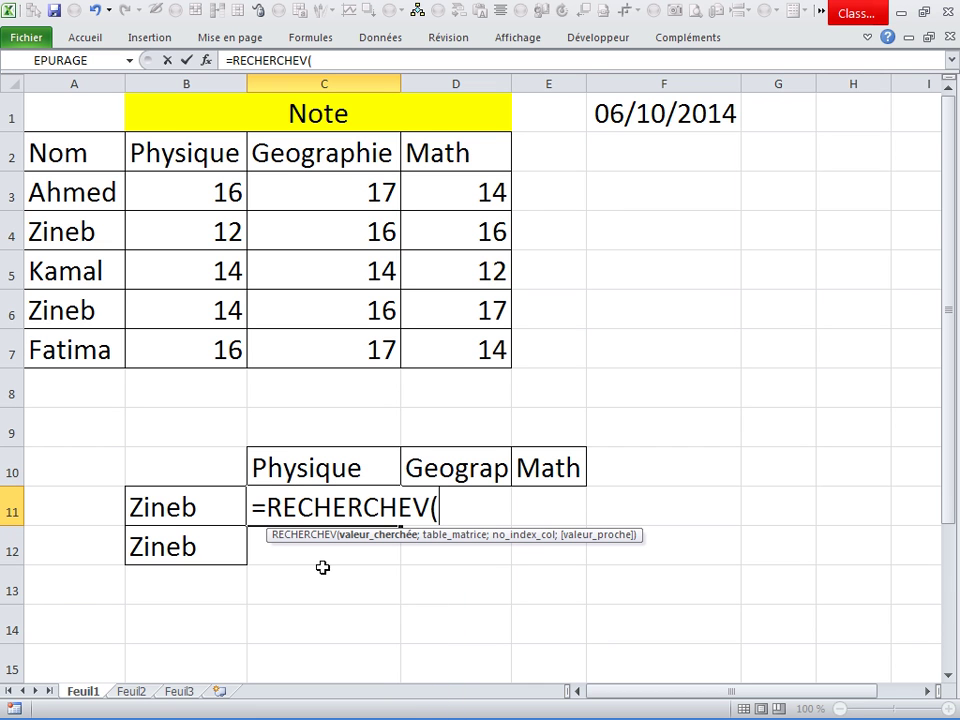
click(172, 509)
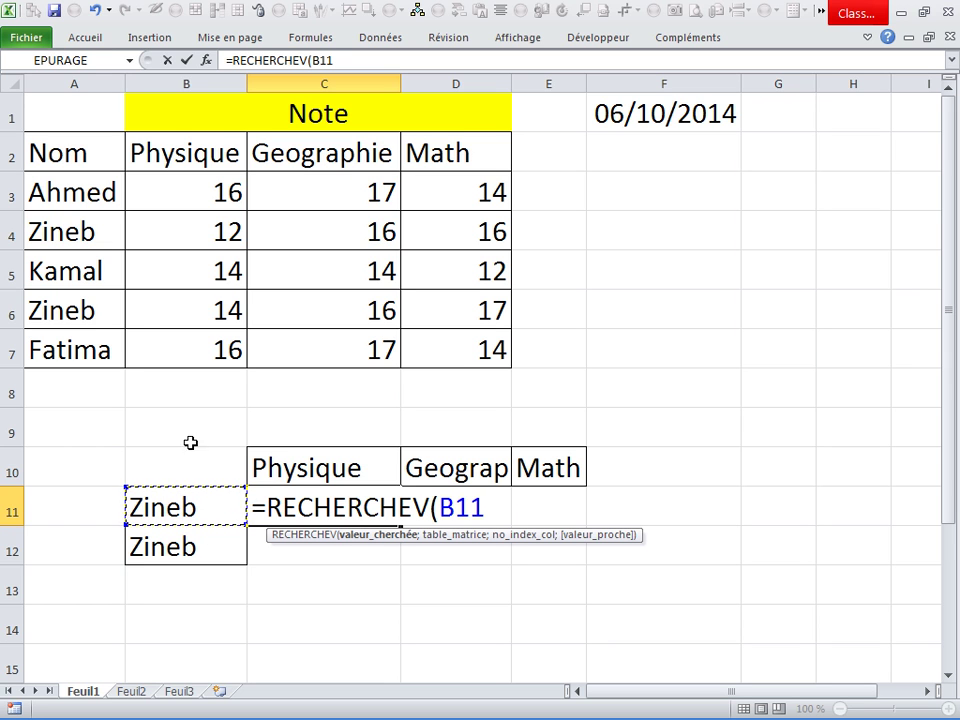
text(;)
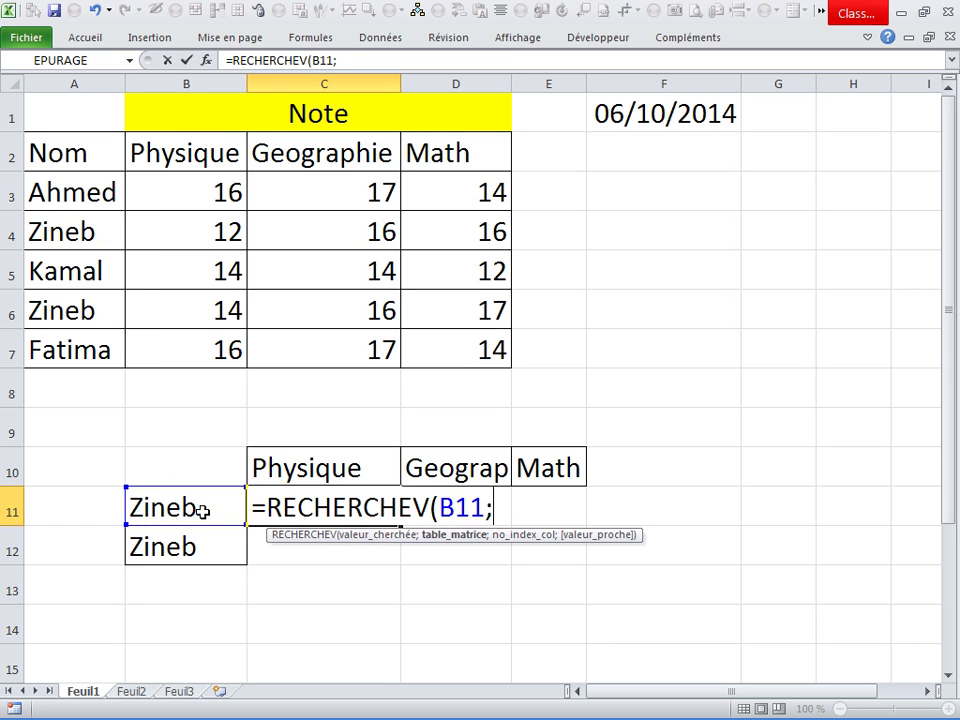
mouse_move(72, 153)
mouse_down()
mouse_move(484, 348)
mouse_move(216, 341)
mouse_move(253, 369)
mouse_move(231, 354)
mouse_move(244, 366)
mouse_up()
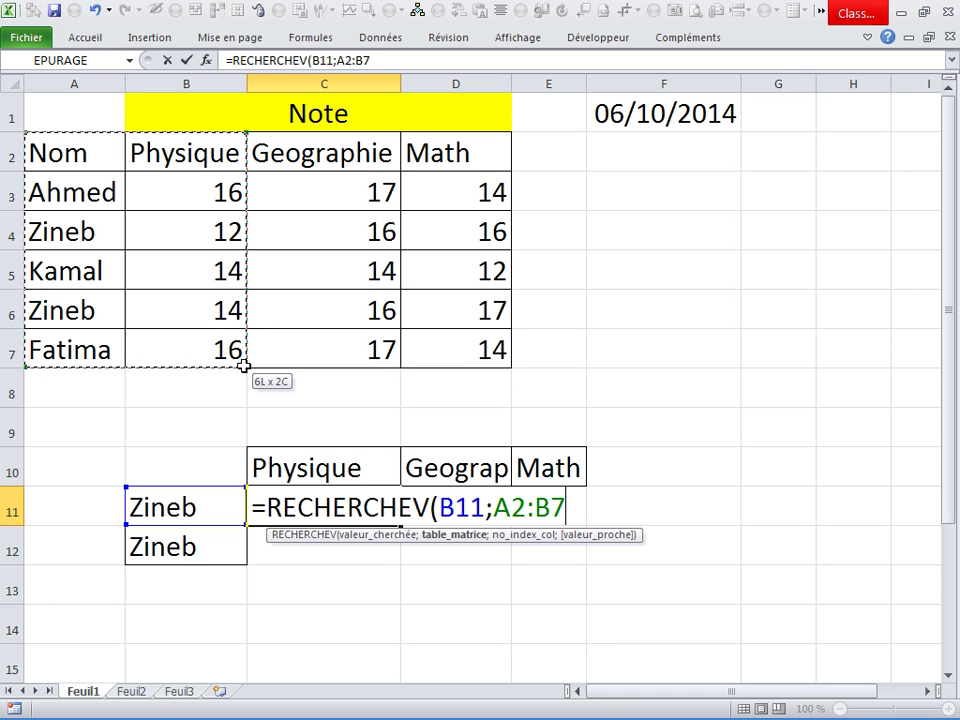
drag(244, 366, 276, 366)
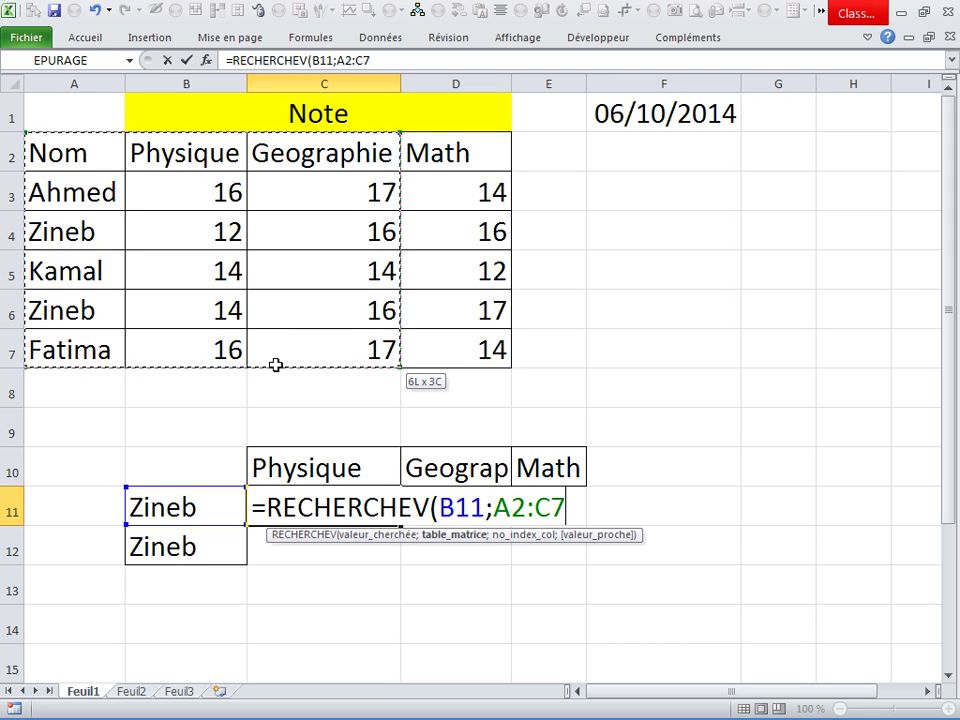
mouse_move(276, 366)
mouse_down()
mouse_move(427, 366)
mouse_move(216, 366)
mouse_move(464, 366)
mouse_up()
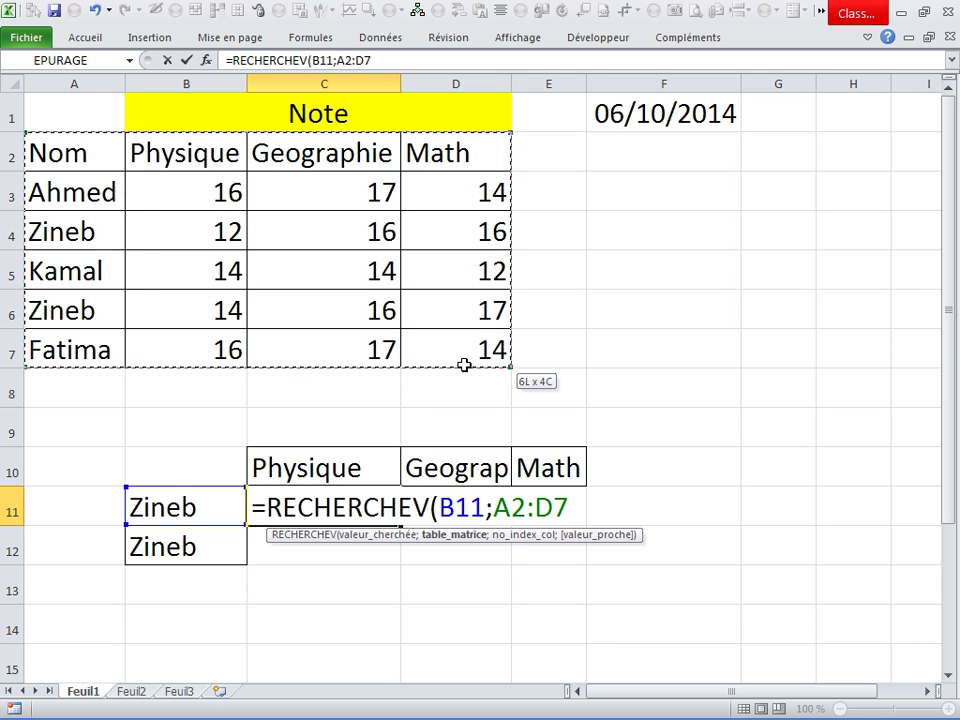
text(;)
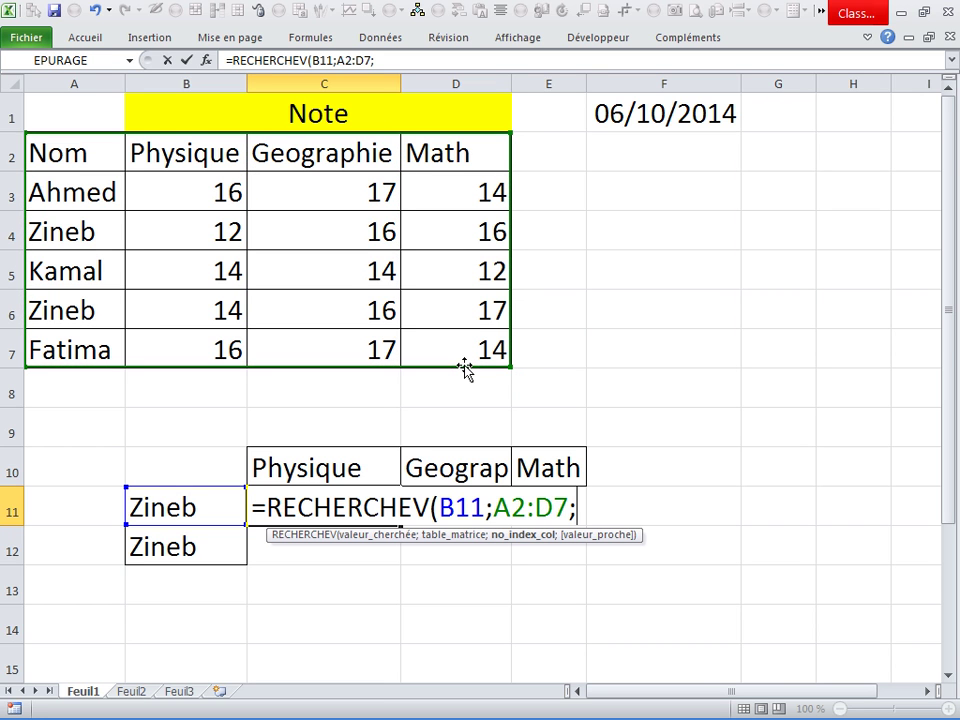
text(2)
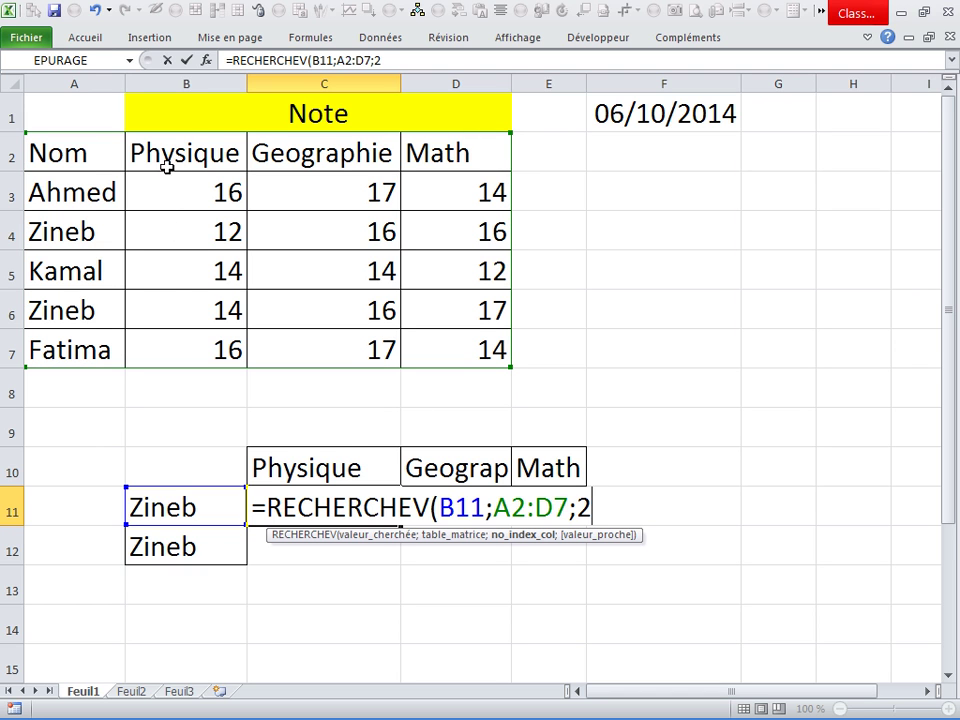
text(;0))
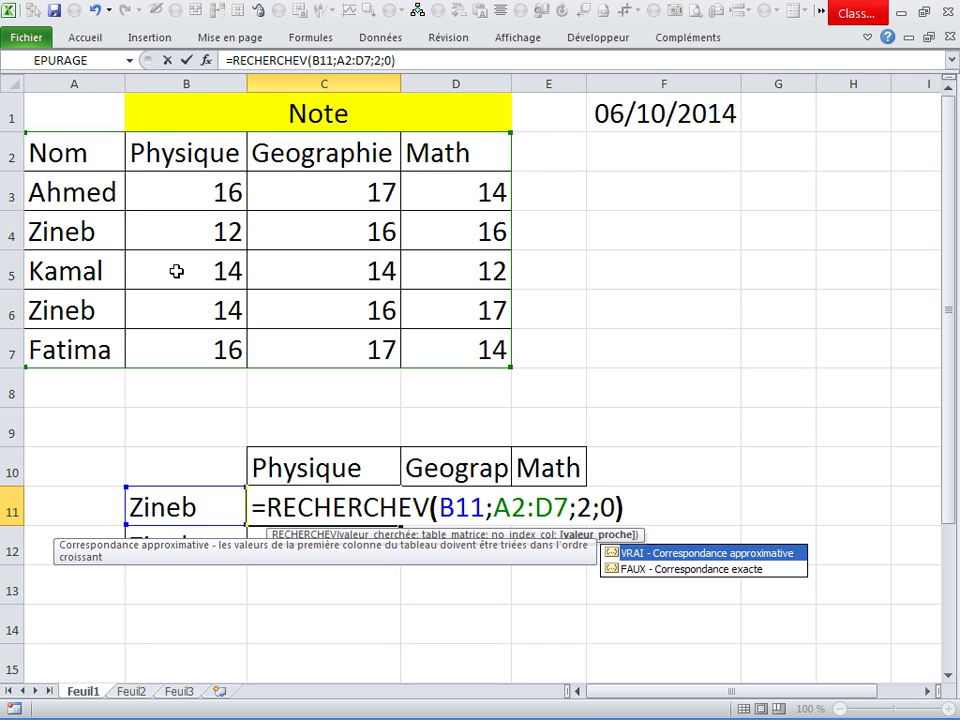
Confirm the C11 lookup (12), fill it into D11, and compare both formulas
key(Return)
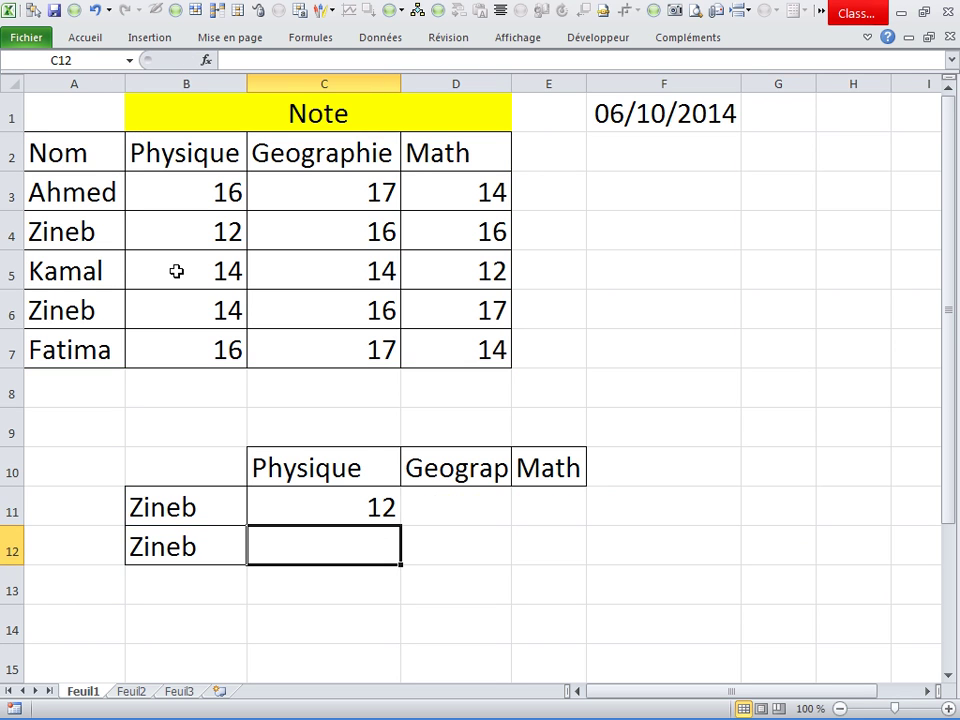
click(337, 494)
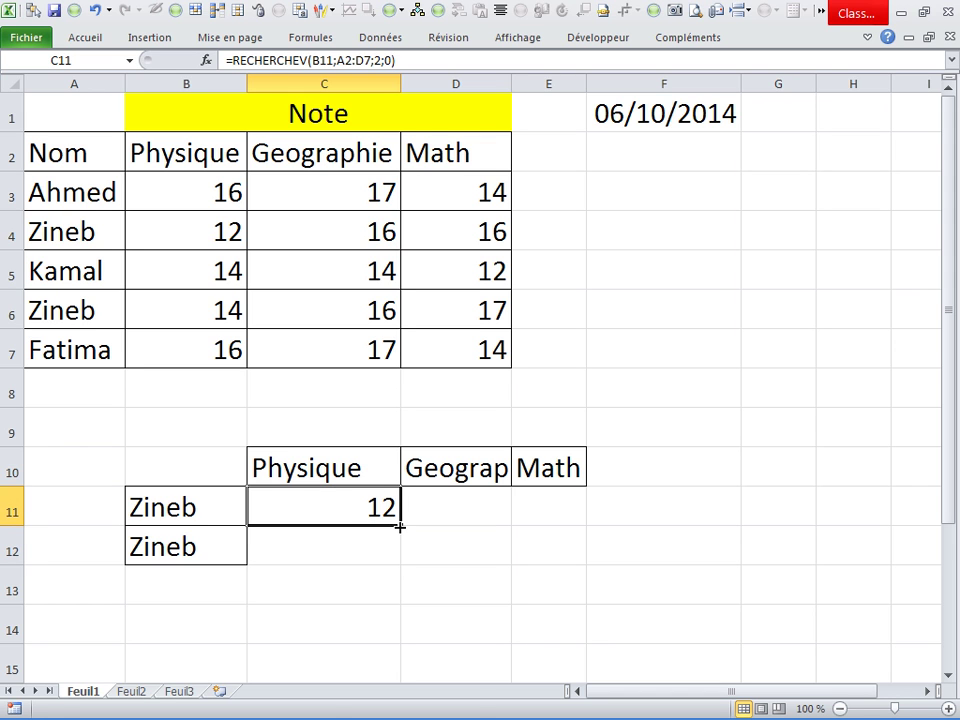
drag(399, 525, 453, 522)
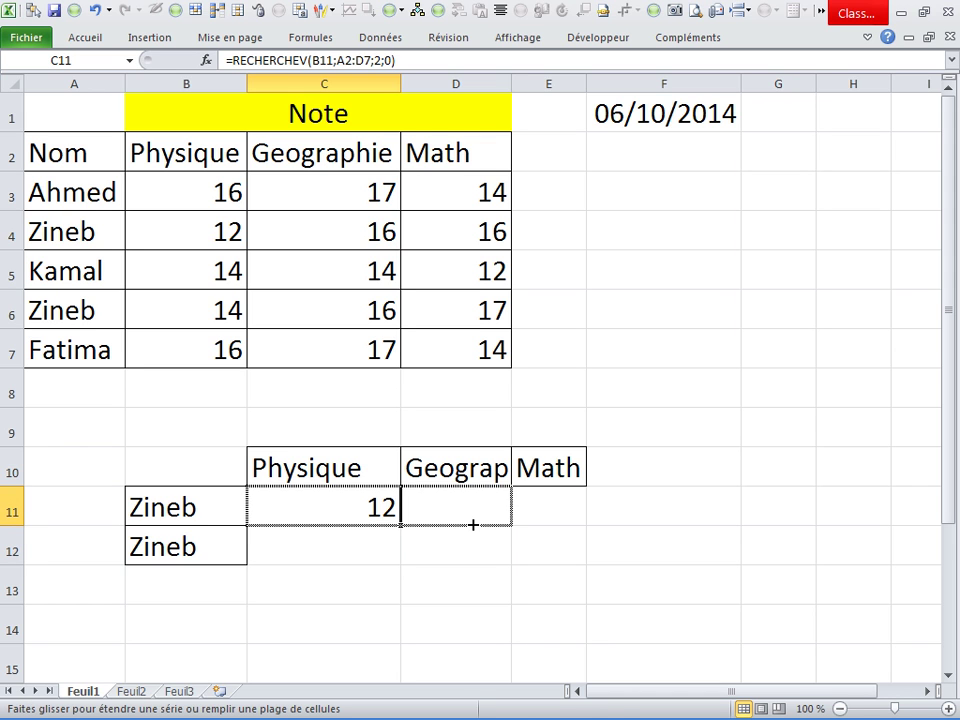
click(452, 506)
double_click(358, 501)
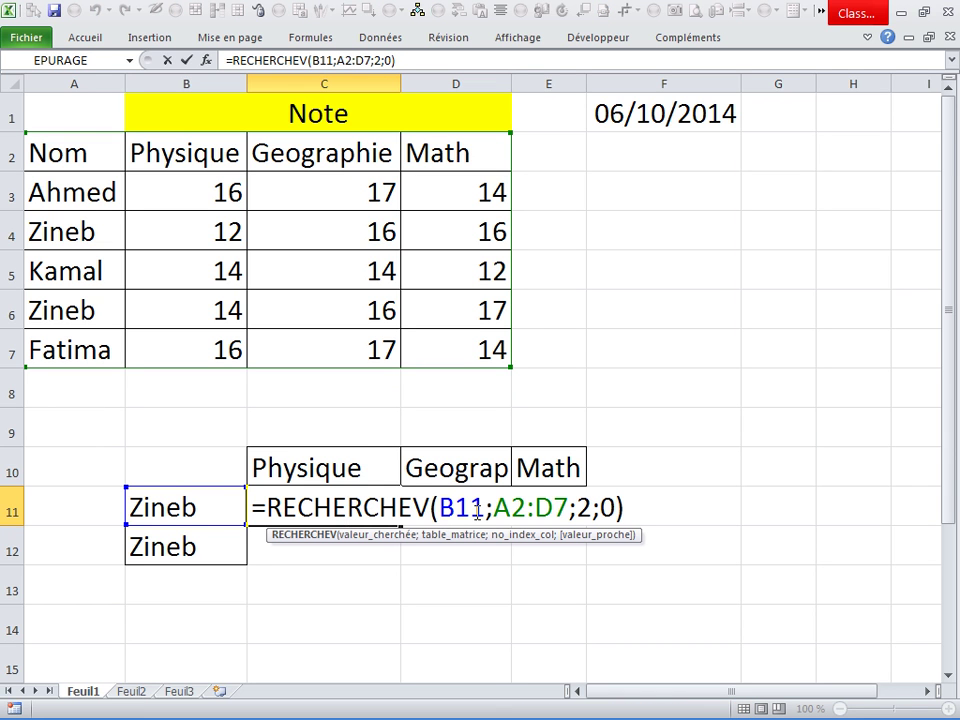
key(Escape)
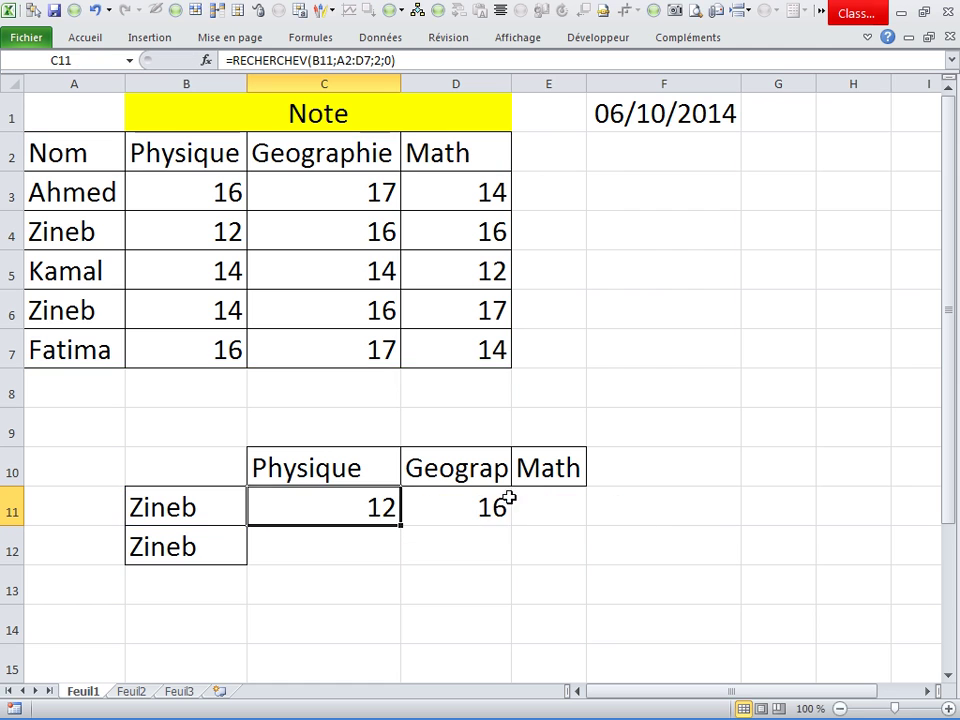
double_click(476, 506)
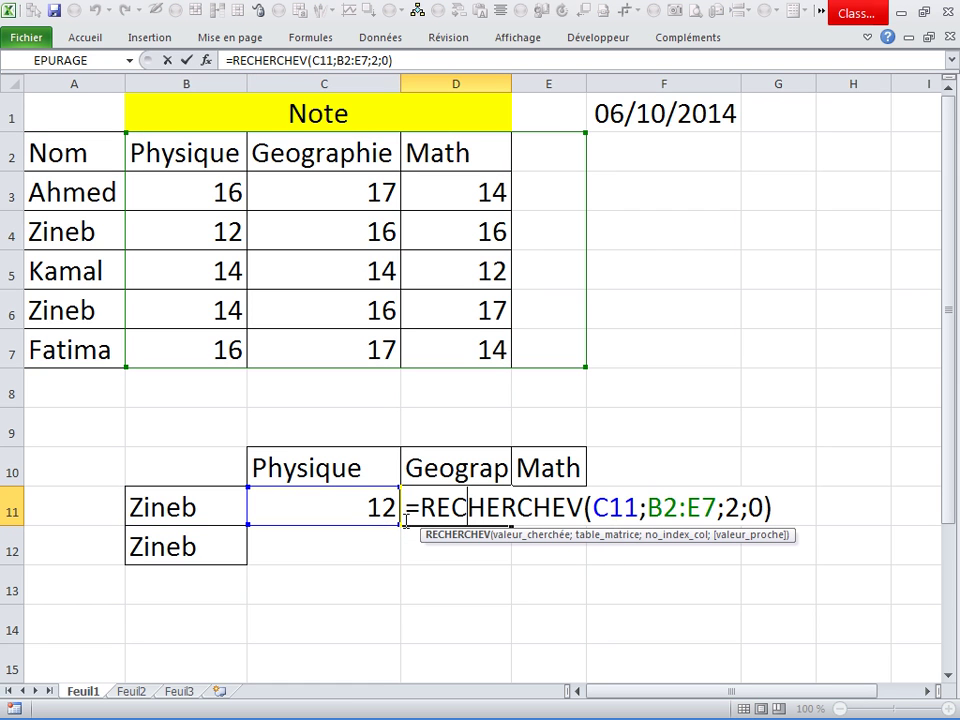
key(Escape)
Fill the lookup from D11 into E11 and inspect its shifted references
click(339, 514)
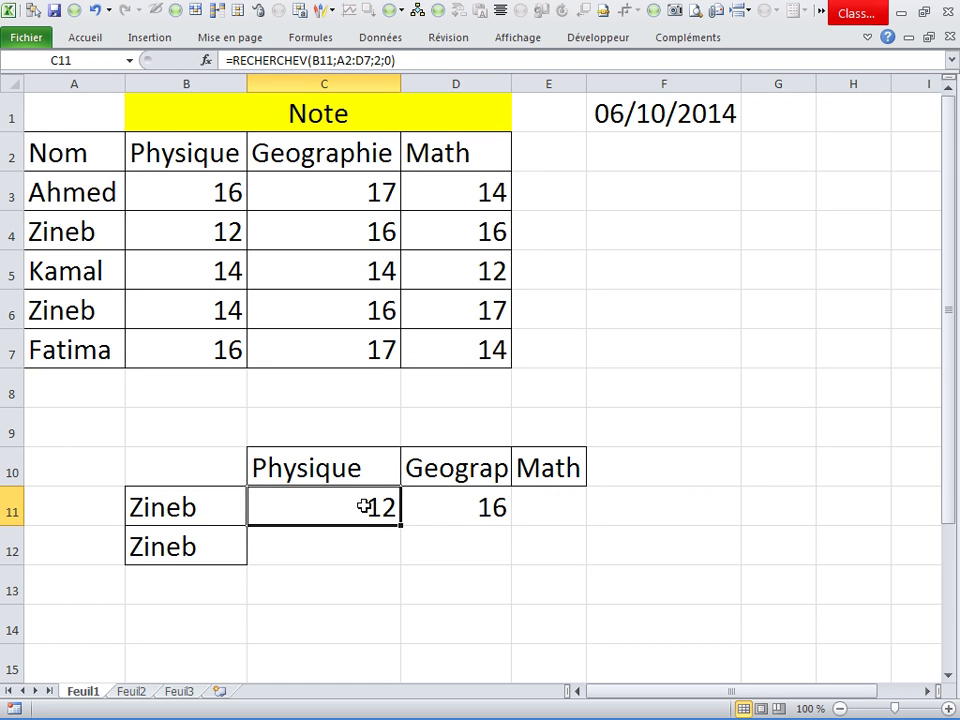
click(451, 506)
drag(512, 527, 559, 525)
double_click(560, 507)
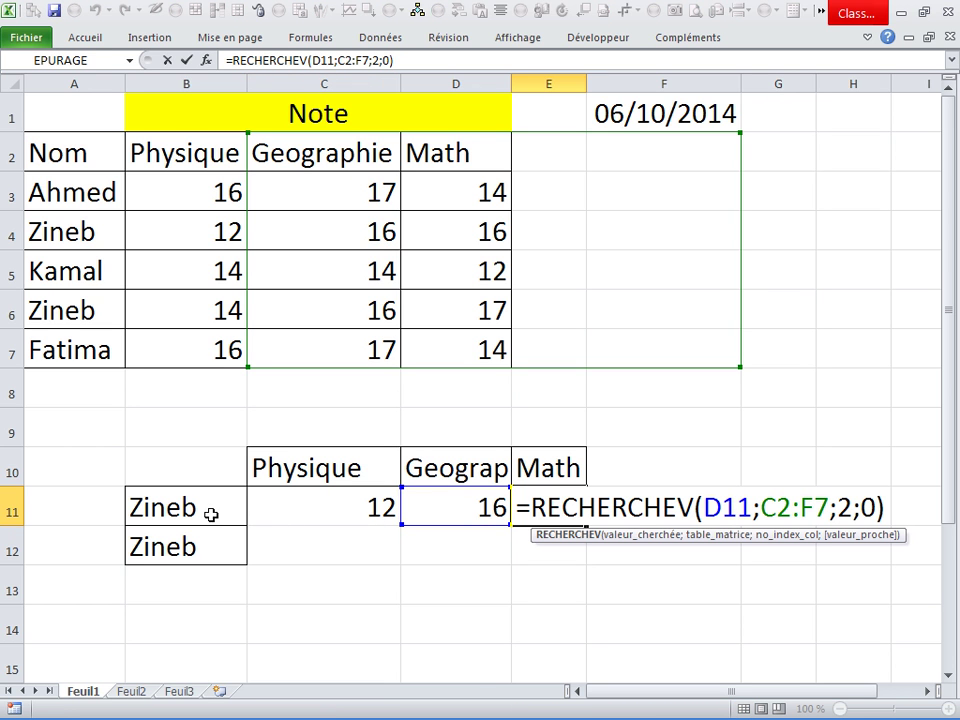
key(Escape)
Rewrite C11 as =RECHERCHEV($B11;$A$2:$D$7;2;0)
double_click(358, 508)
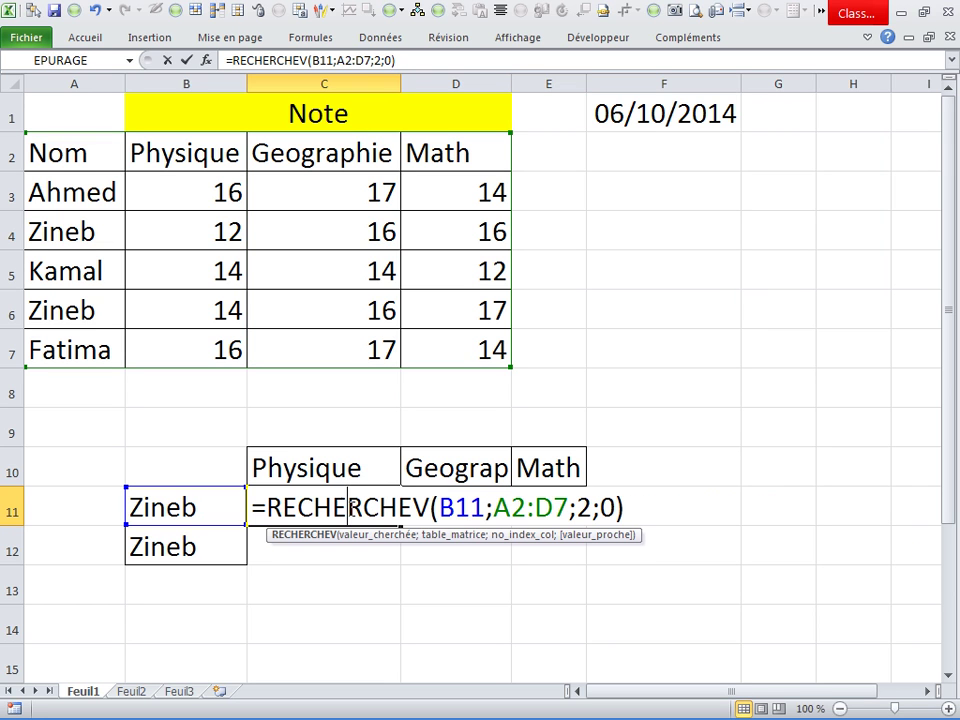
drag(481, 507, 459, 507)
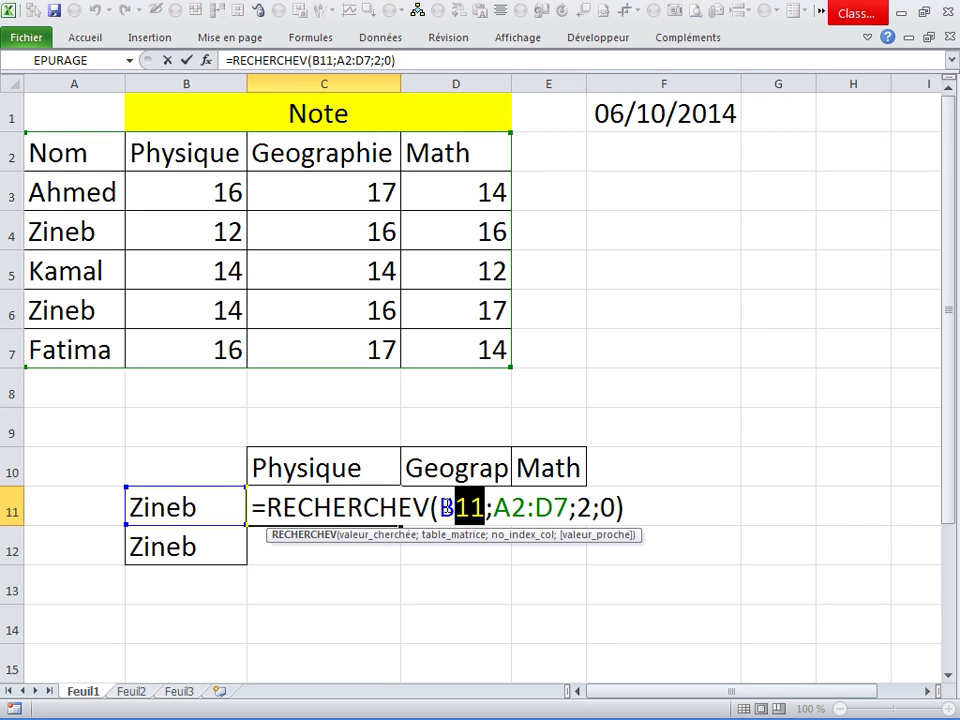
key(F4)
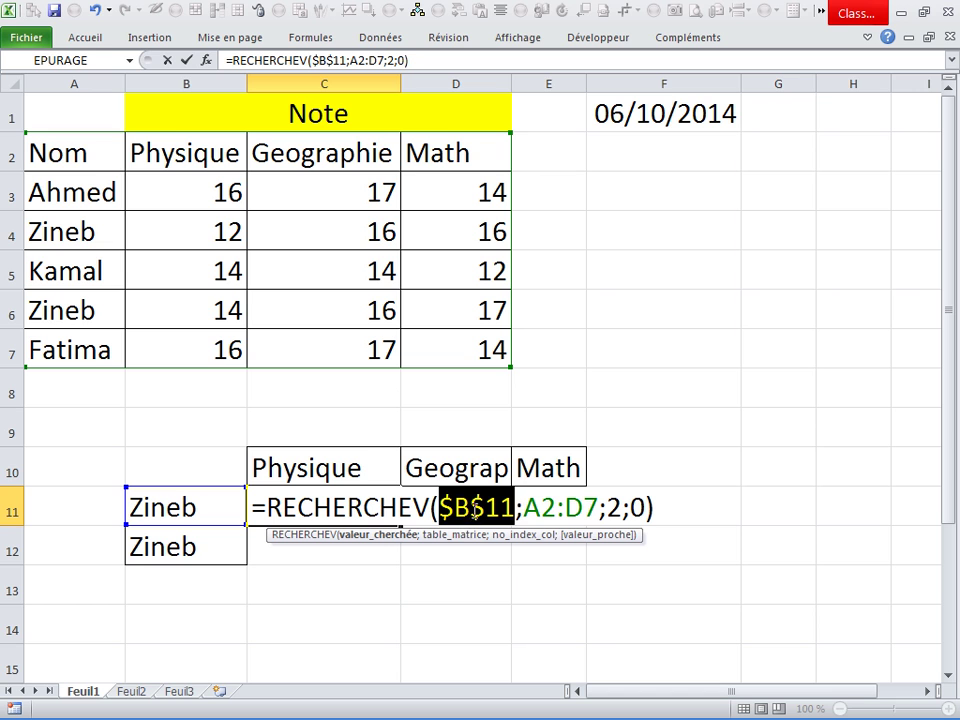
click(484, 510)
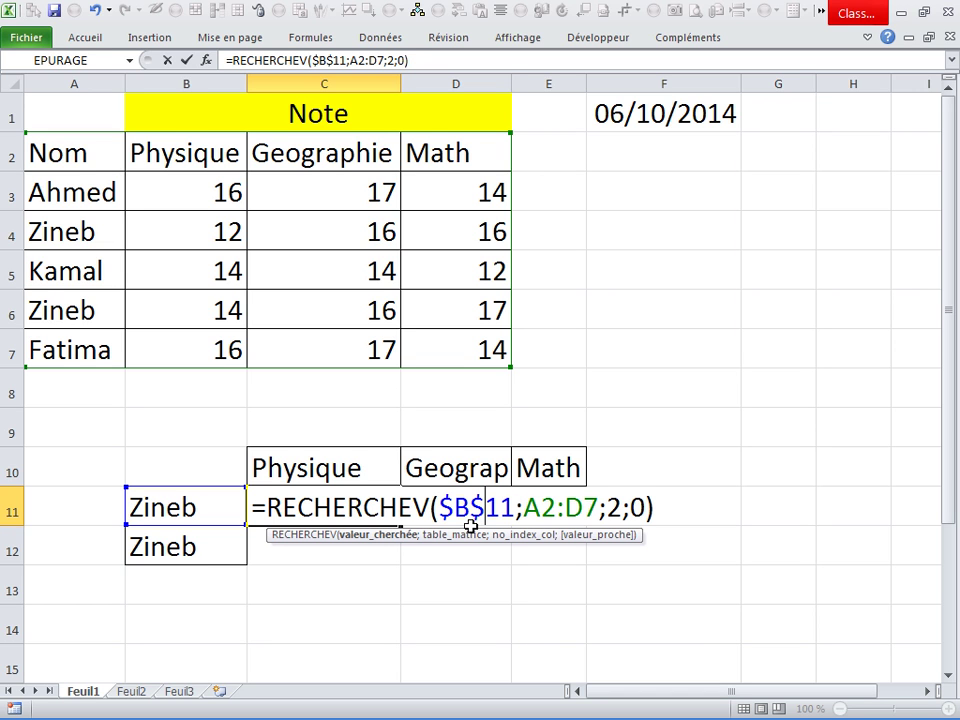
key(BackSpace)
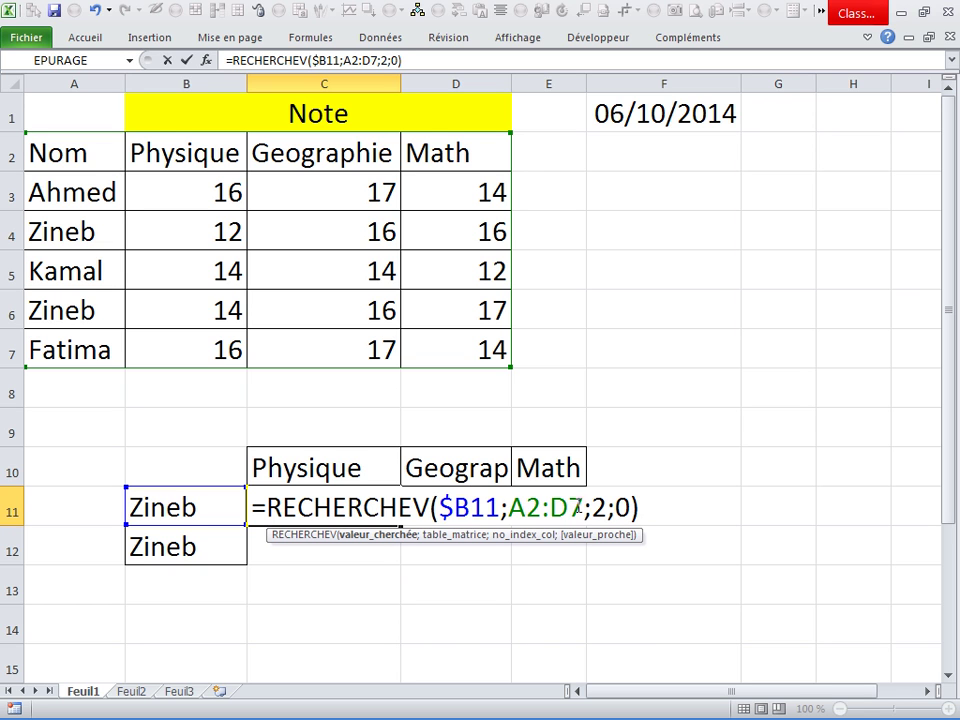
drag(578, 507, 509, 507)
key(F4)
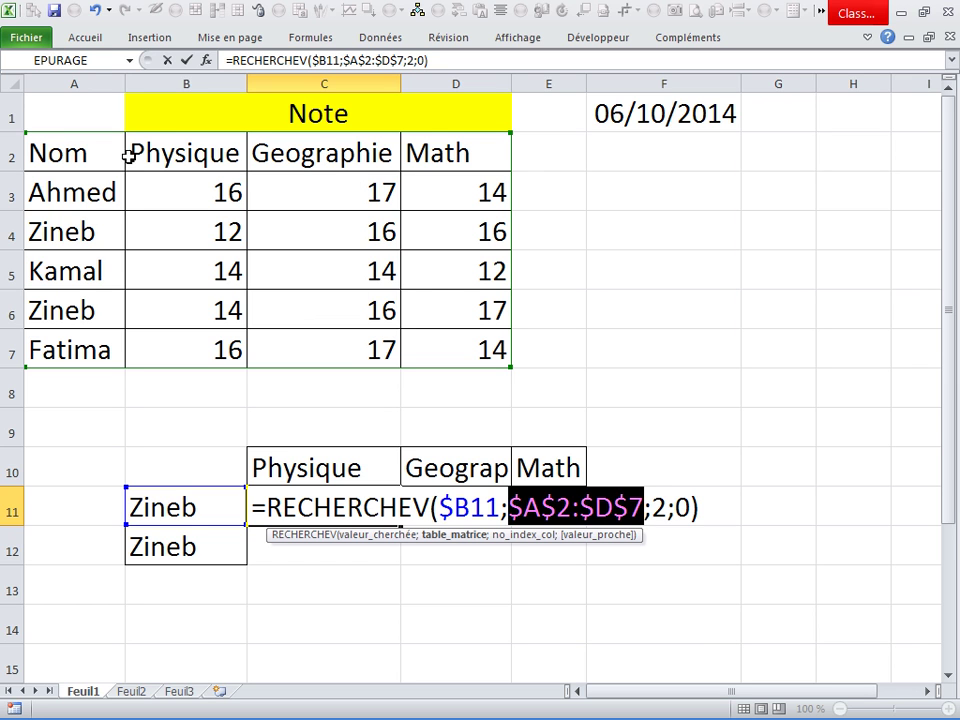
key(Return)
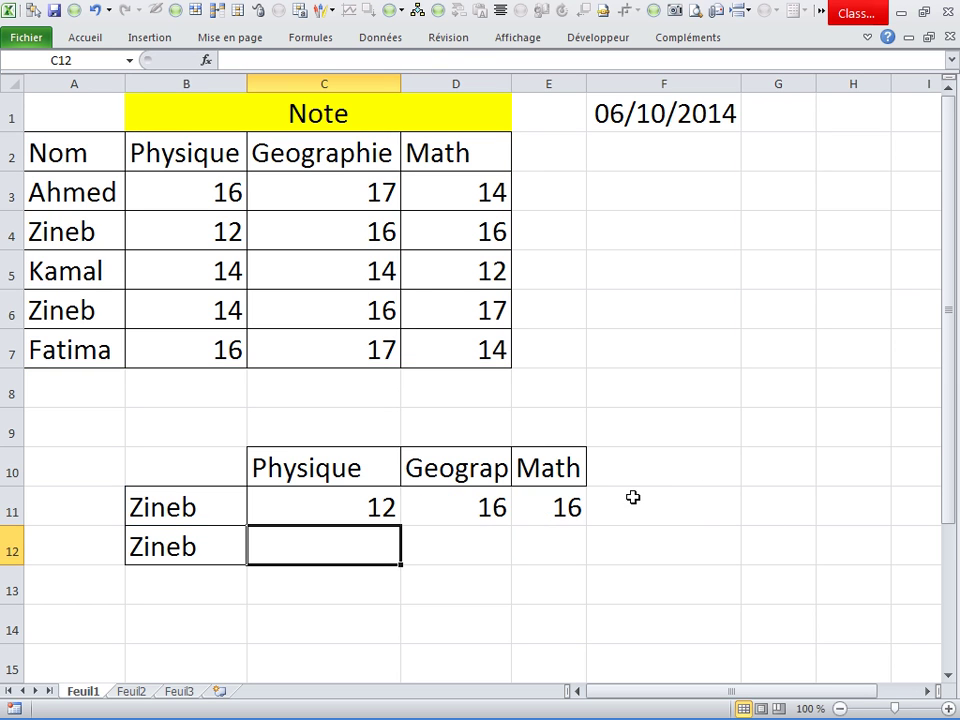
Fill C11's lookup across to E11 and change D11's column index to 3
click(393, 512)
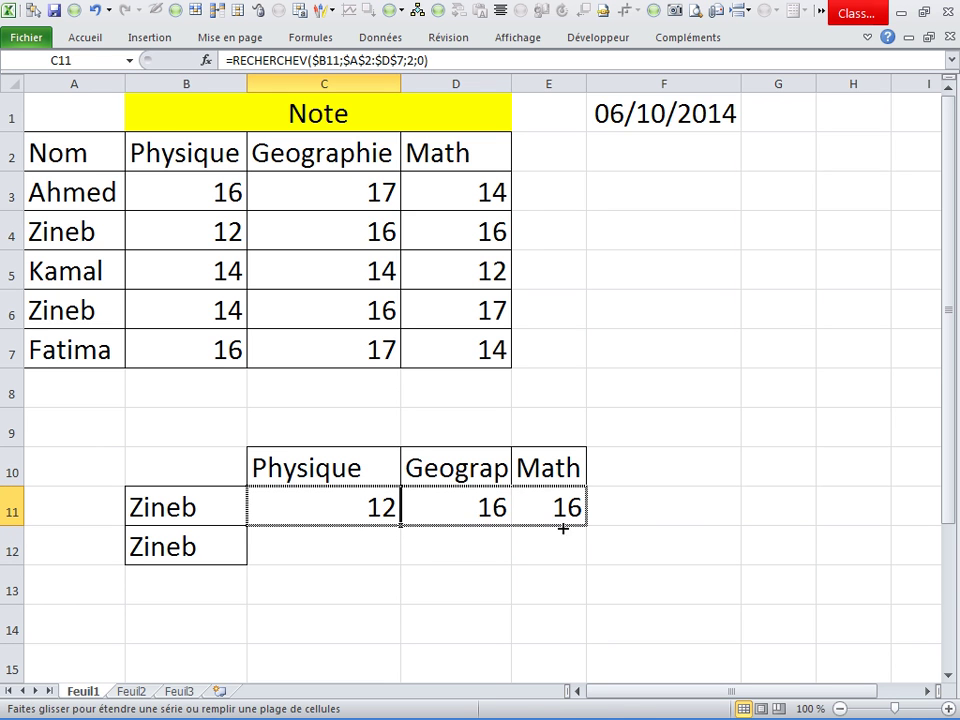
drag(400, 526, 561, 527)
click(477, 514)
double_click(477, 514)
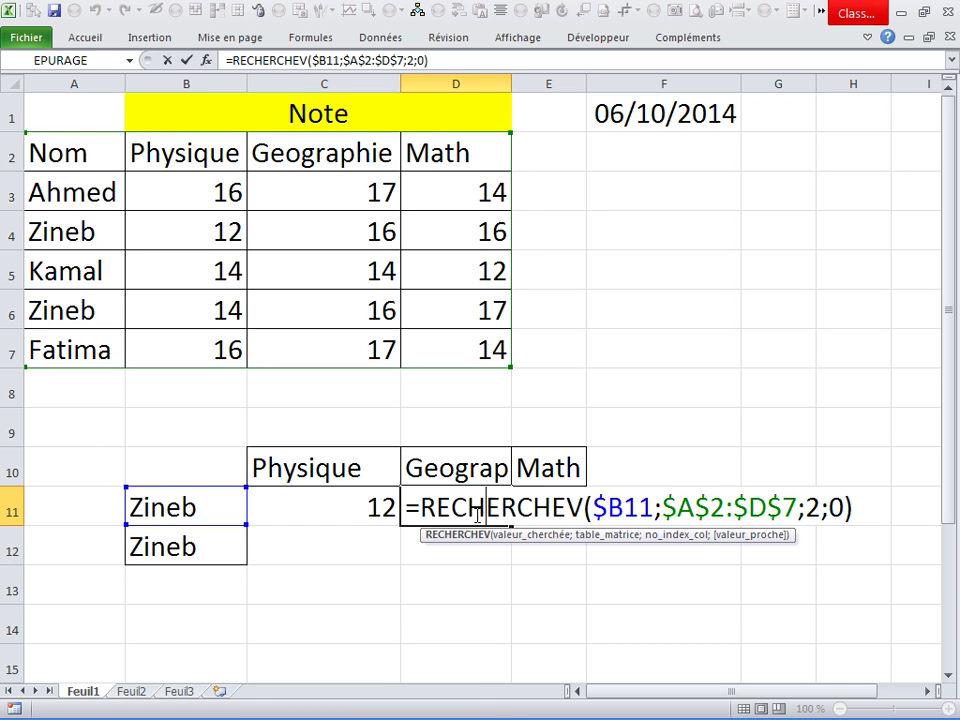
click(817, 508)
key(BackSpace)
text(3)
key(Return)
Change E11's lookup column index to 4 for Math
click(538, 513)
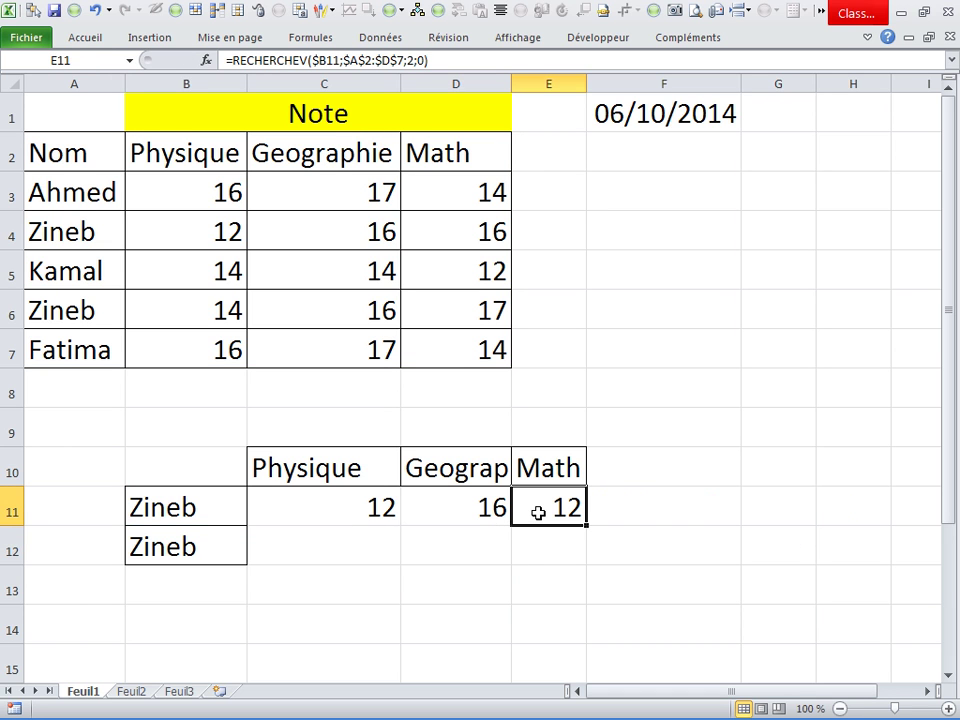
double_click(538, 513)
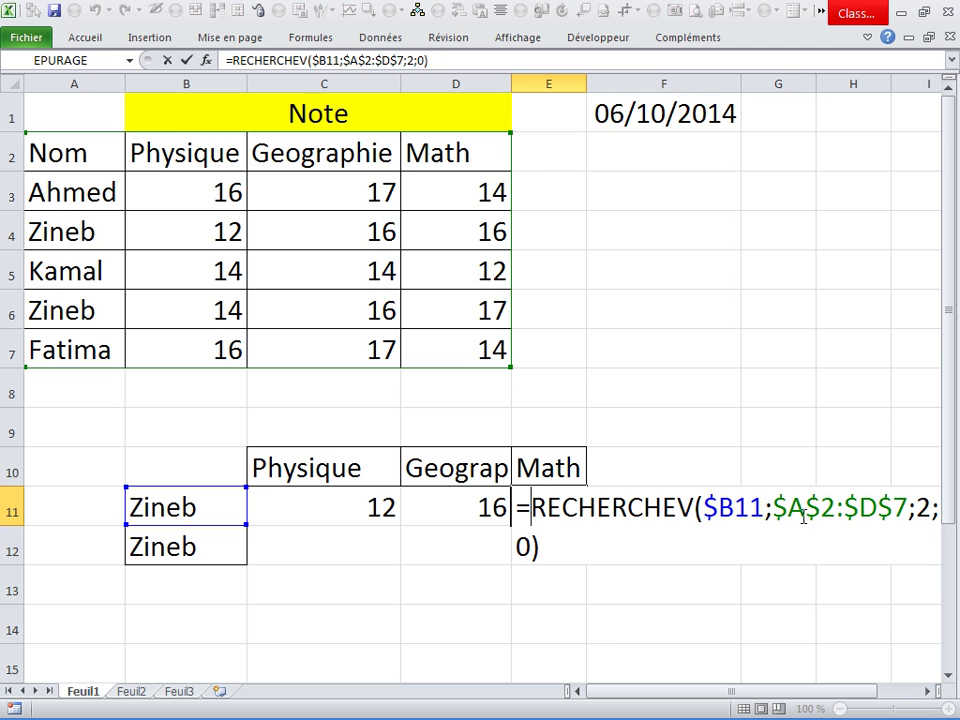
click(932, 510)
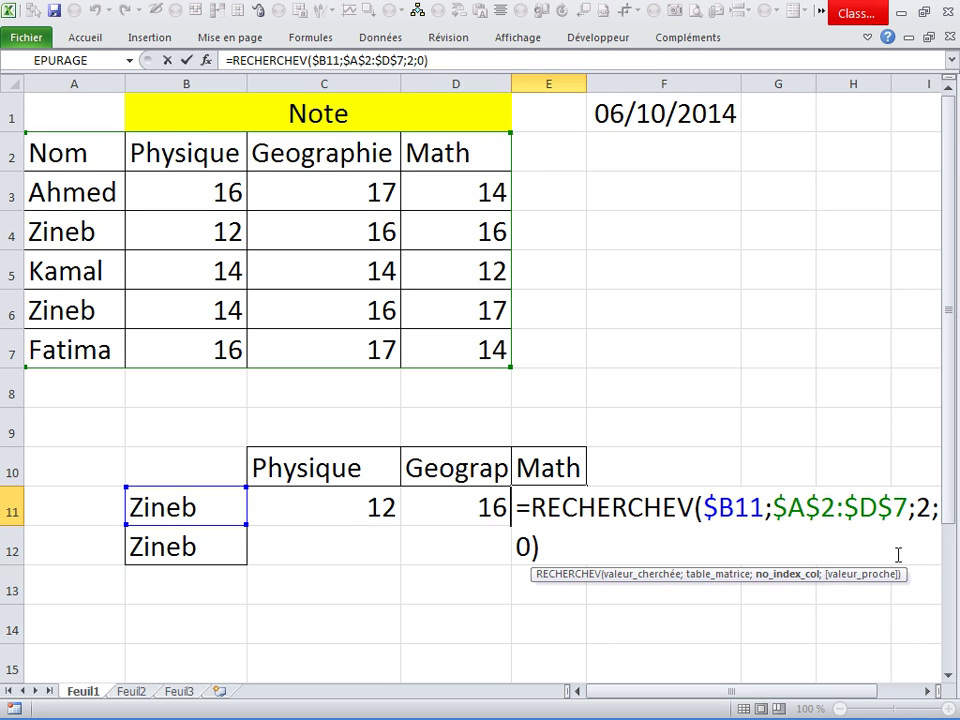
key(BackSpace)
key(BackSpace)
text(4;)
key(Return)
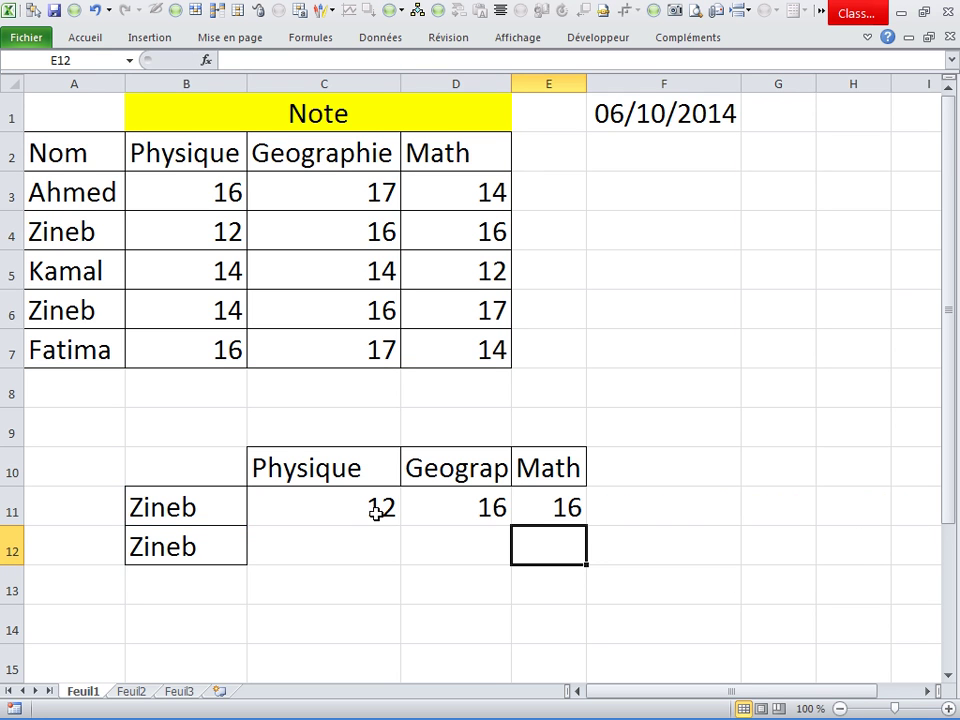
Fill the C11:E11 lookups down into row 12 and compare C12 with C11
click(569, 501)
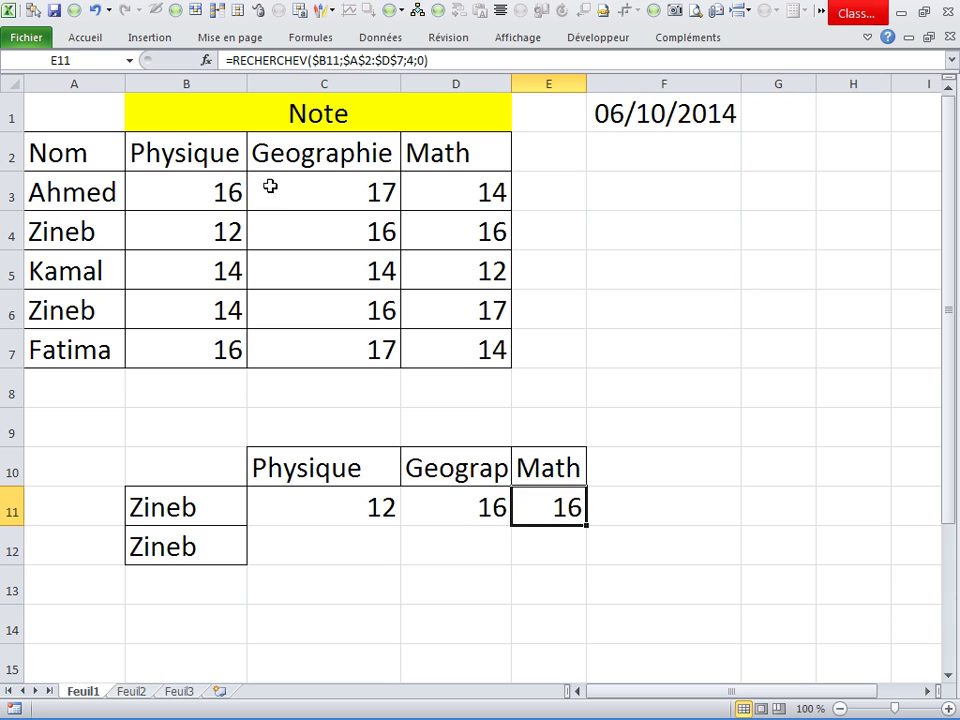
click(228, 230)
drag(349, 506, 534, 506)
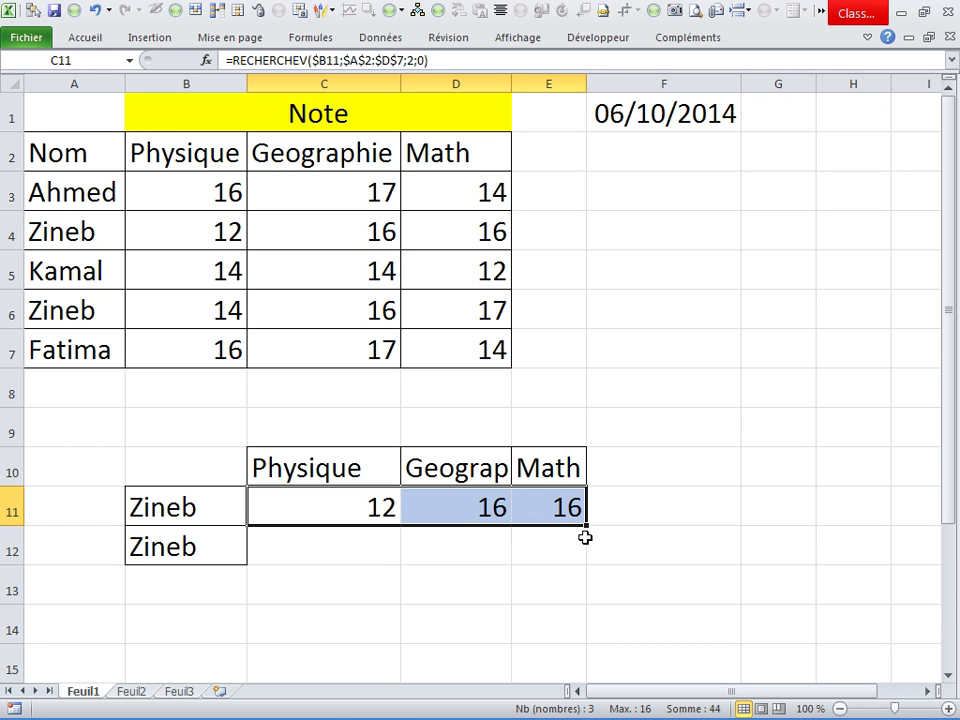
drag(588, 527, 589, 562)
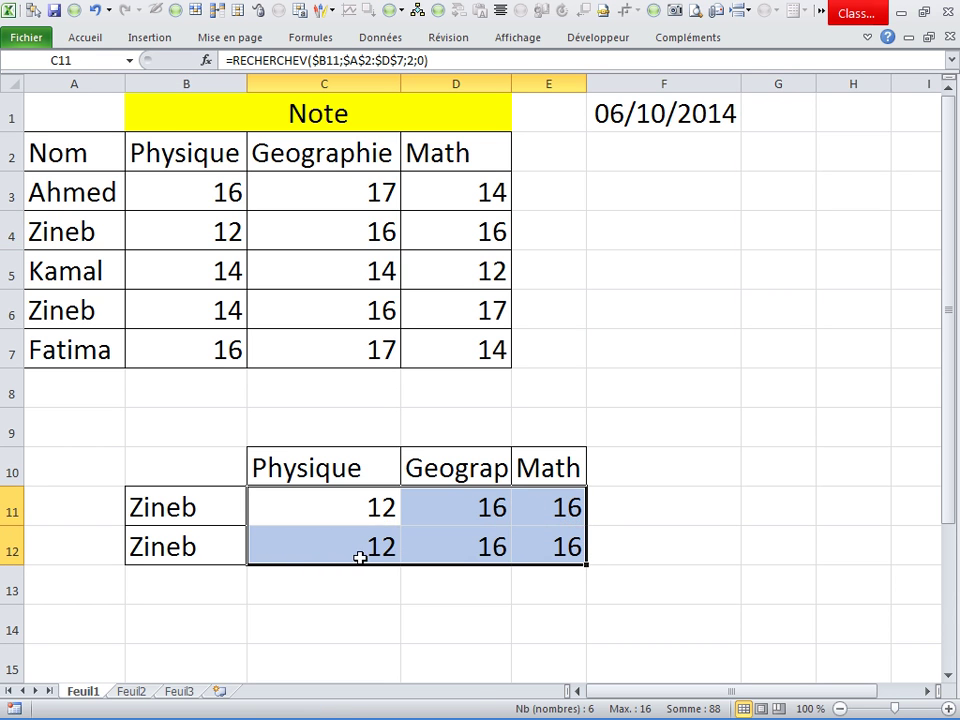
click(324, 552)
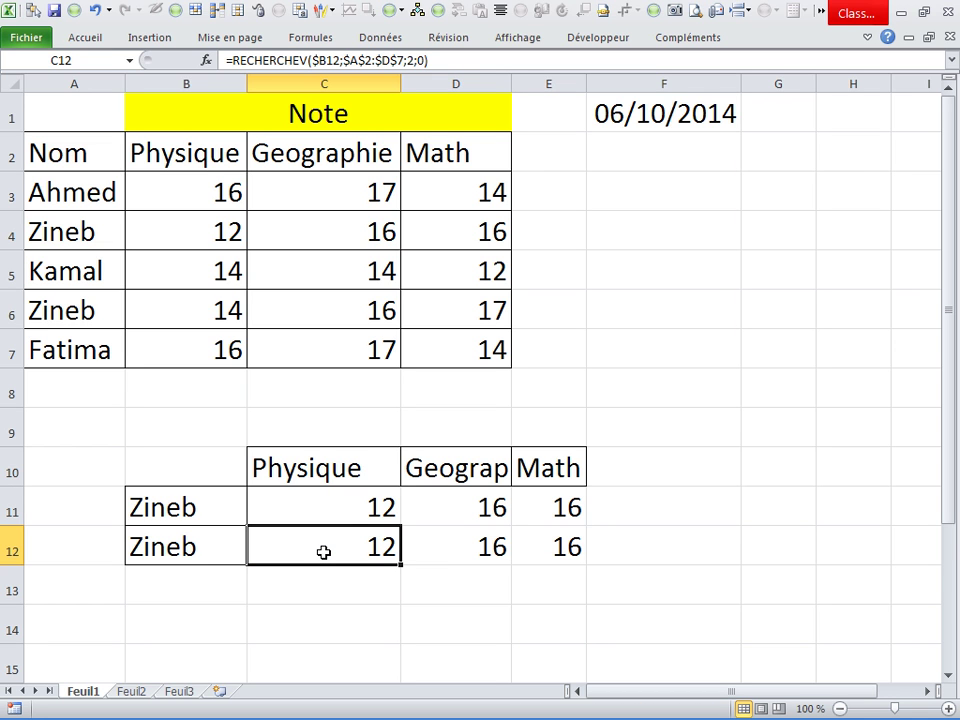
click(331, 506)
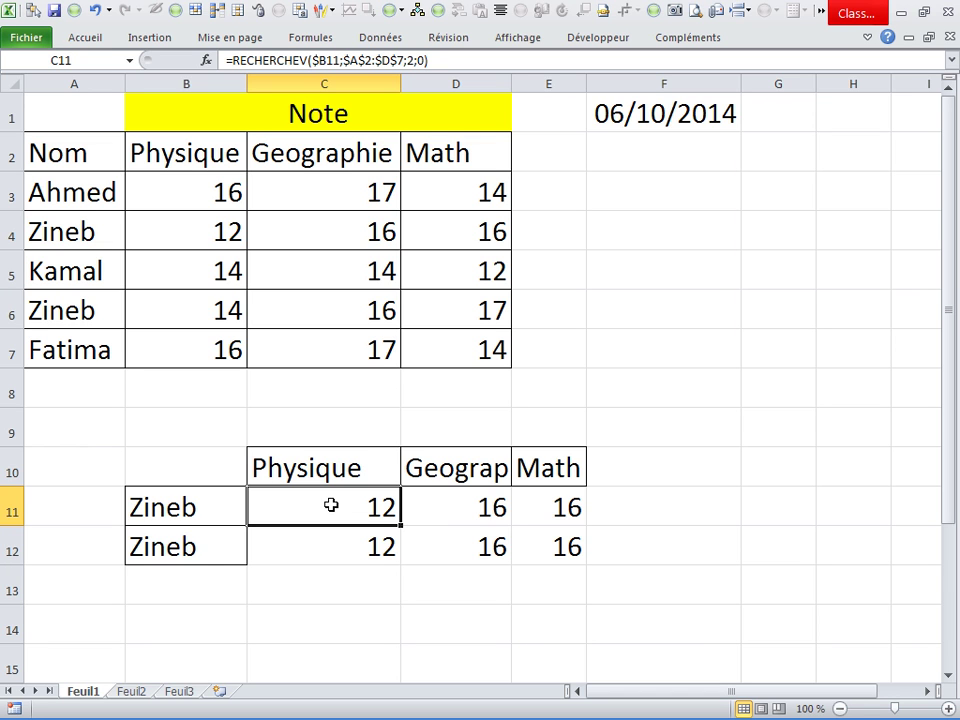
Copy Kamal's name from A5 into B12
click(207, 546)
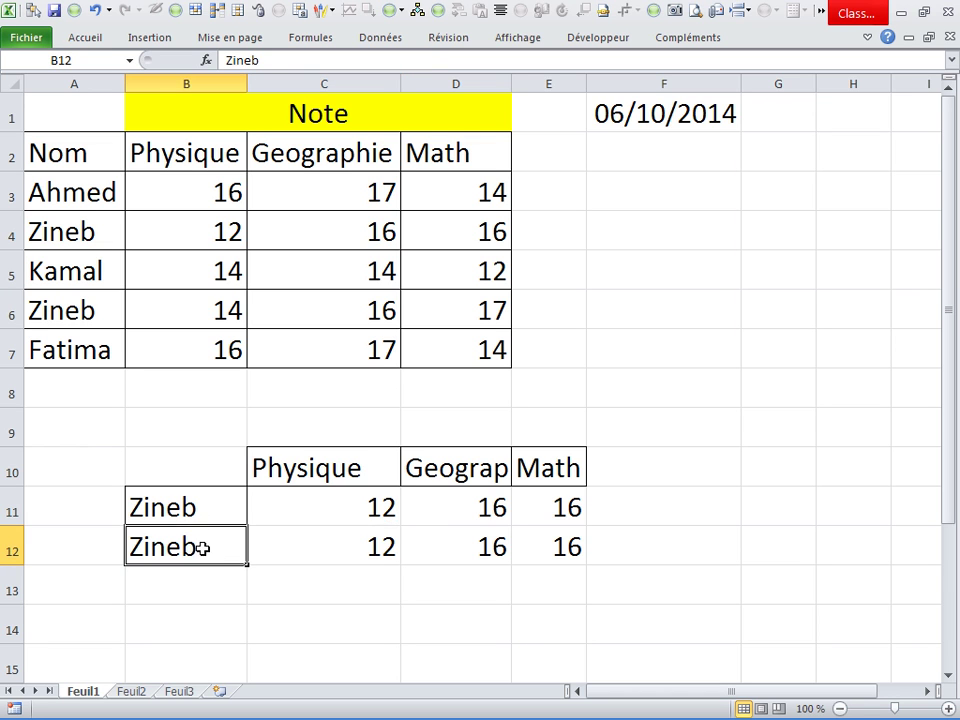
click(71, 270)
key(ctrl+c)
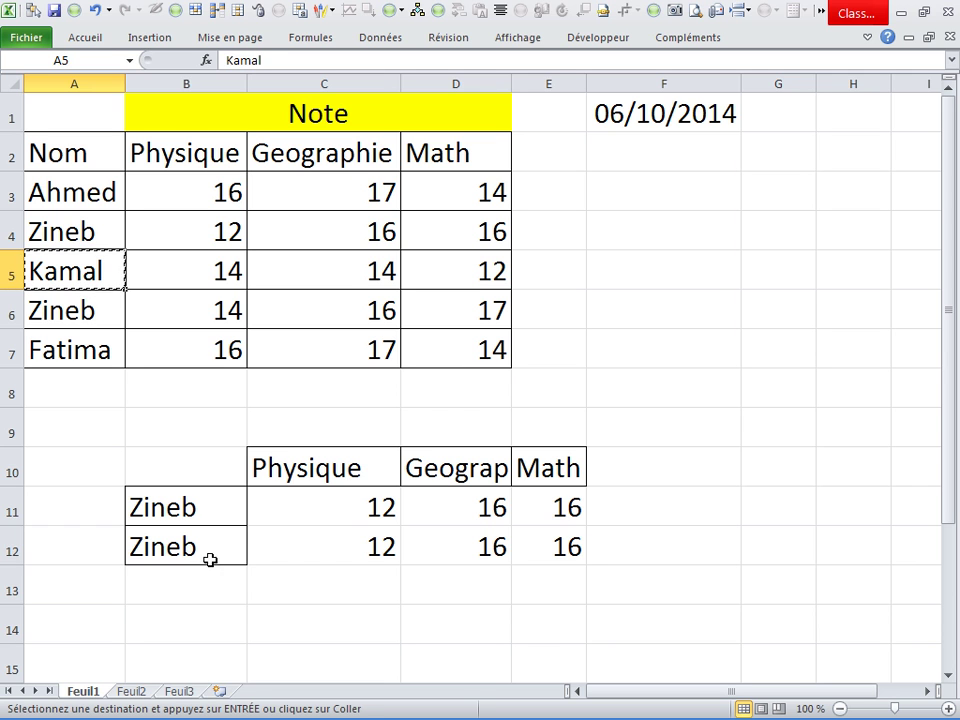
click(203, 563)
key(ctrl+v)
click(211, 582)
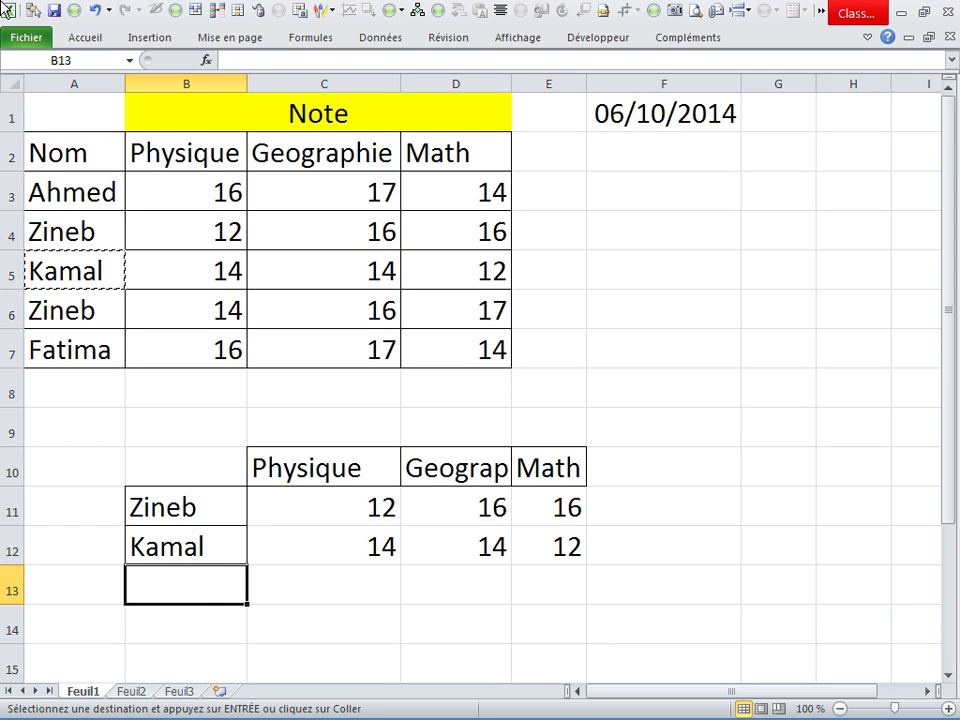
Inspect Kamal's row 12 lookups and C11's formula references
click(369, 544)
click(546, 544)
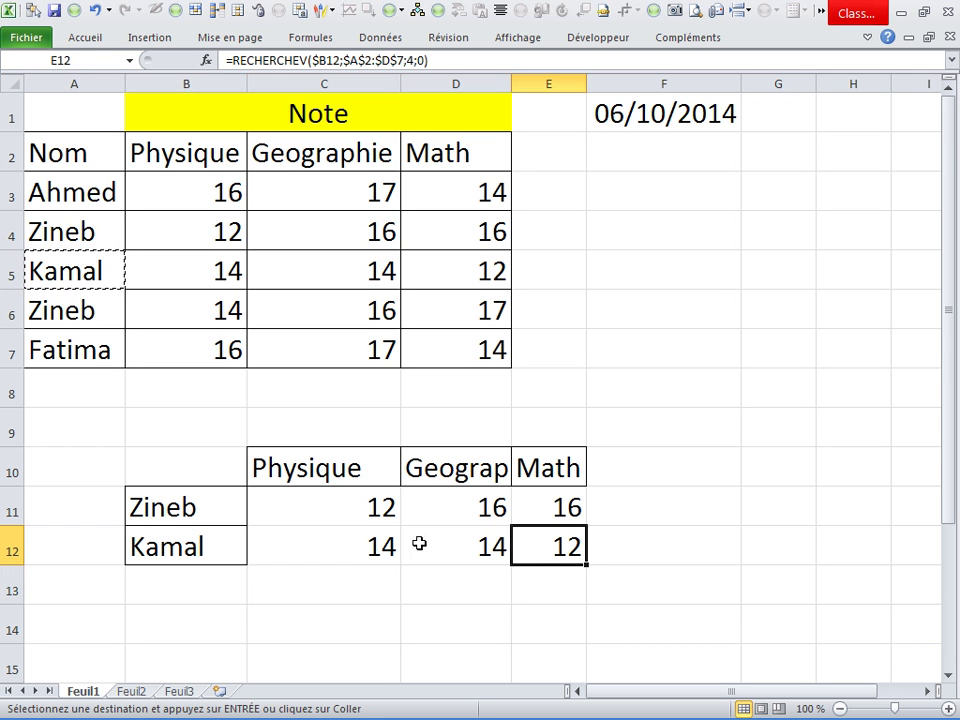
click(347, 506)
double_click(347, 506)
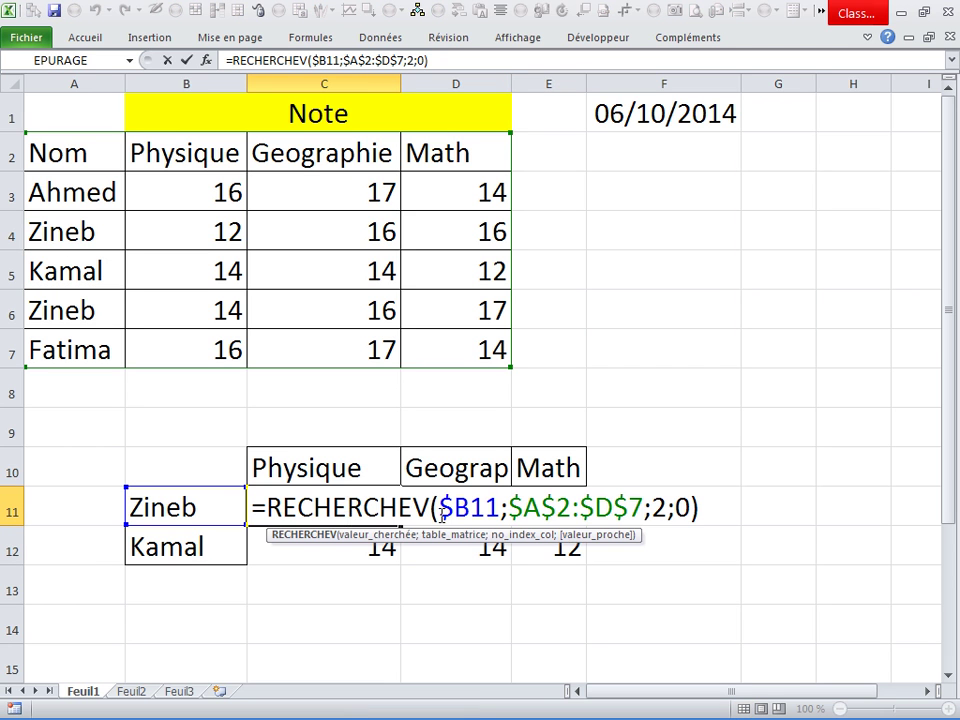
key(Escape)
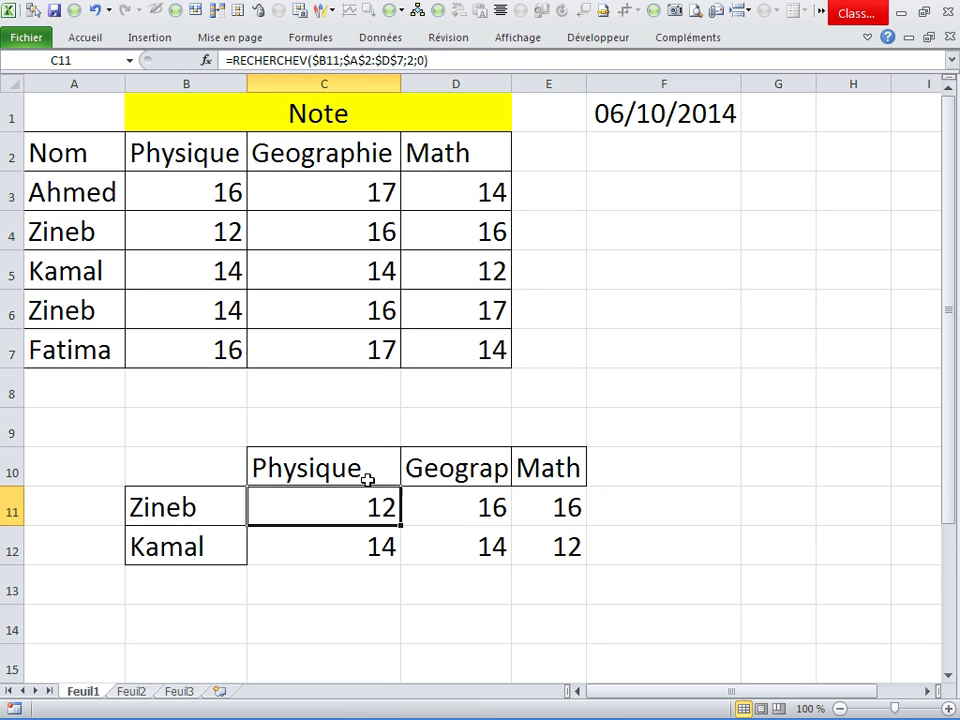
Copy the grade block B3:D7 into E3:G7 and again into H3:J7
click(373, 380)
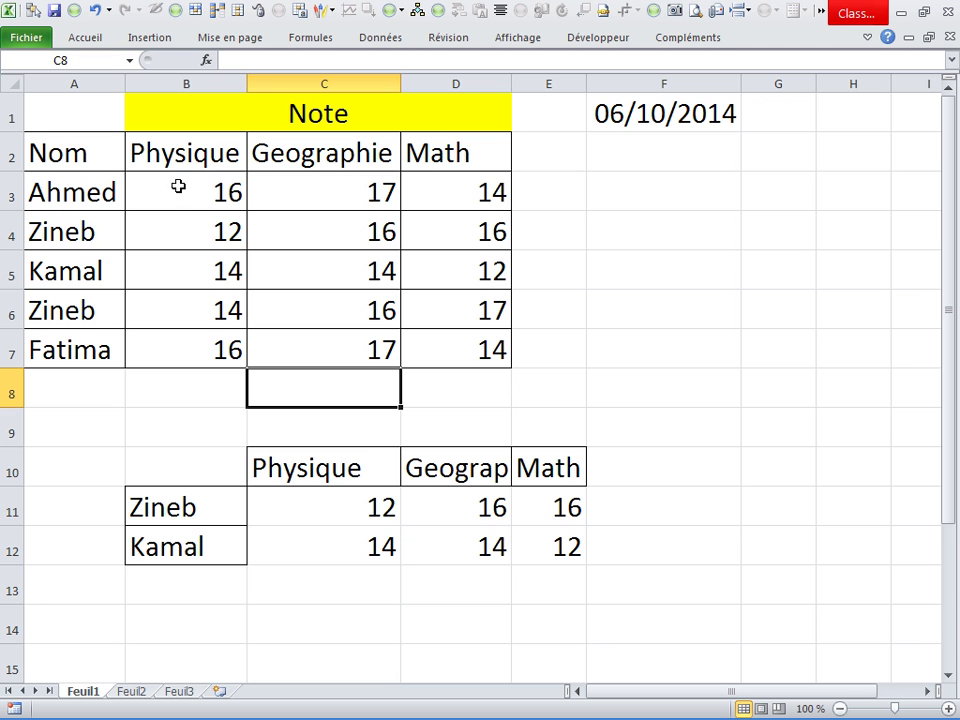
click(211, 207)
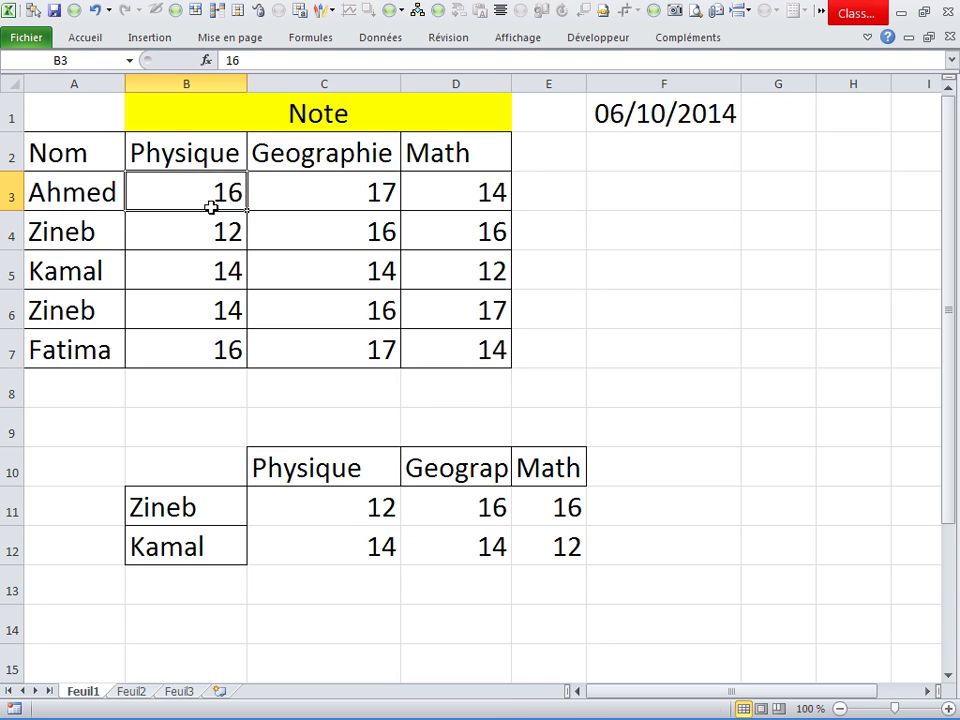
drag(211, 207, 274, 343)
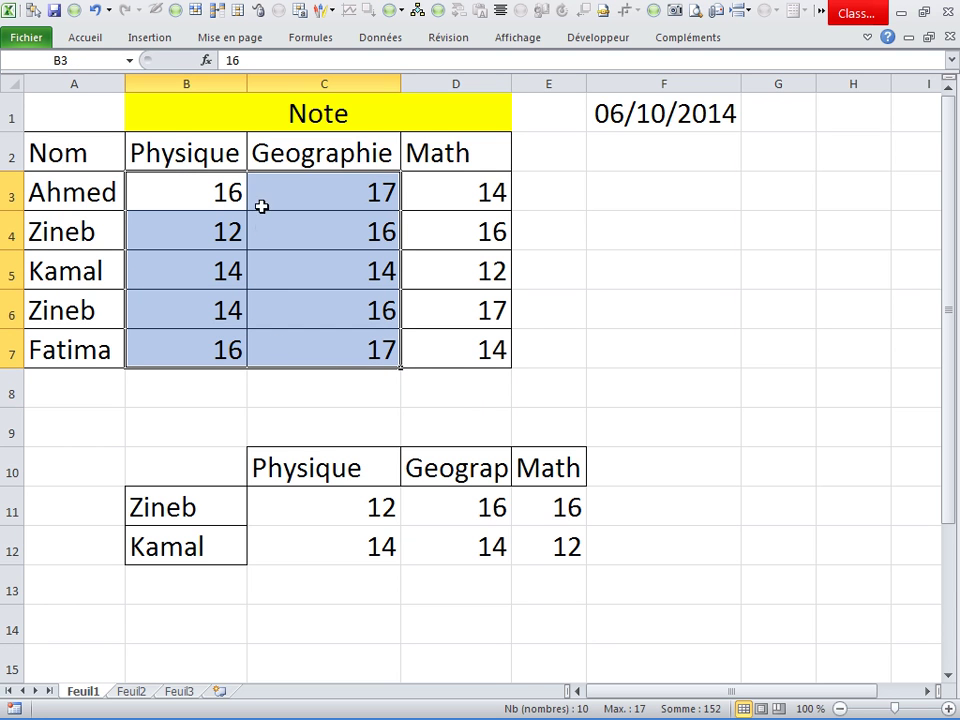
drag(229, 192, 443, 340)
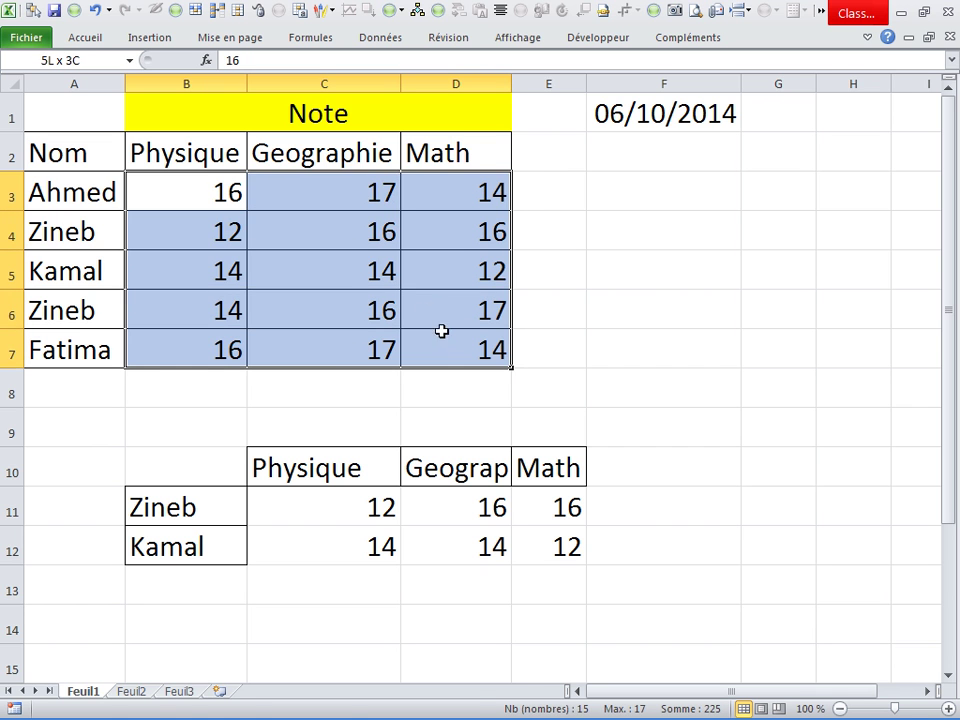
key(ctrl+c)
click(583, 197)
key(ctrl+v)
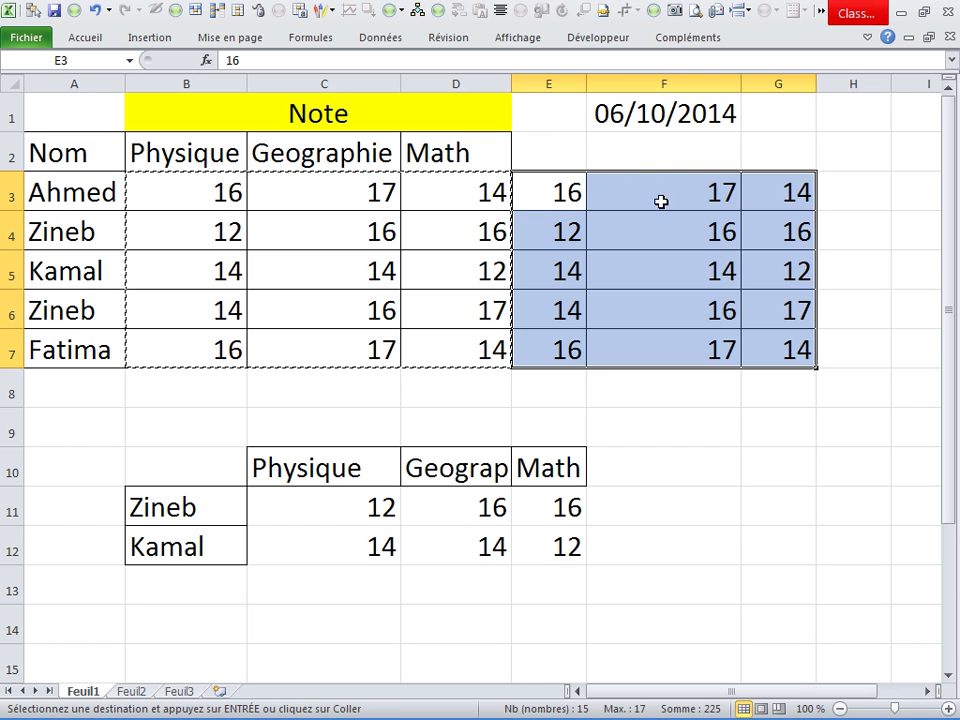
click(860, 188)
key(ctrl+v)
Widen column F so 06/10/2014 shows in full, then review C11's formula
ctrl+scroll(746, 589, down, 1)
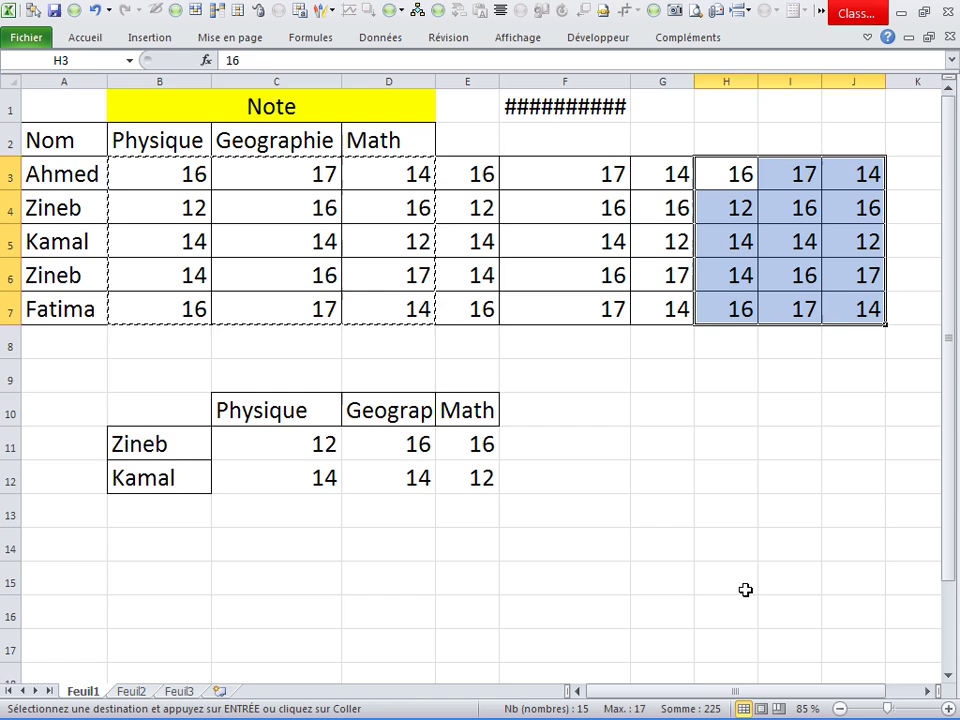
drag(641, 84, 643, 84)
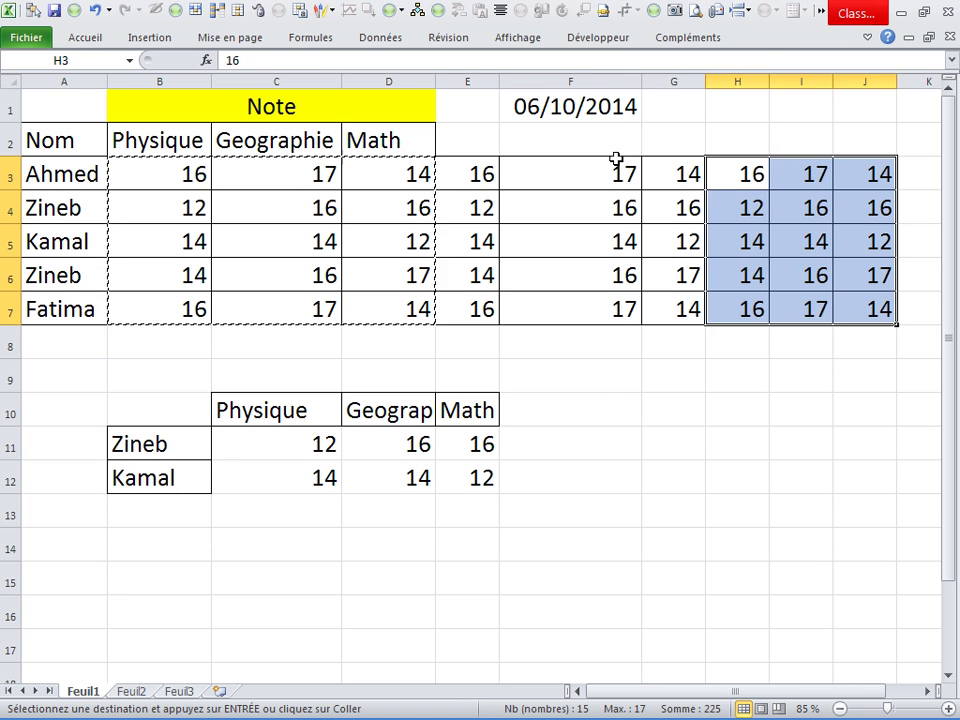
click(352, 446)
double_click(339, 446)
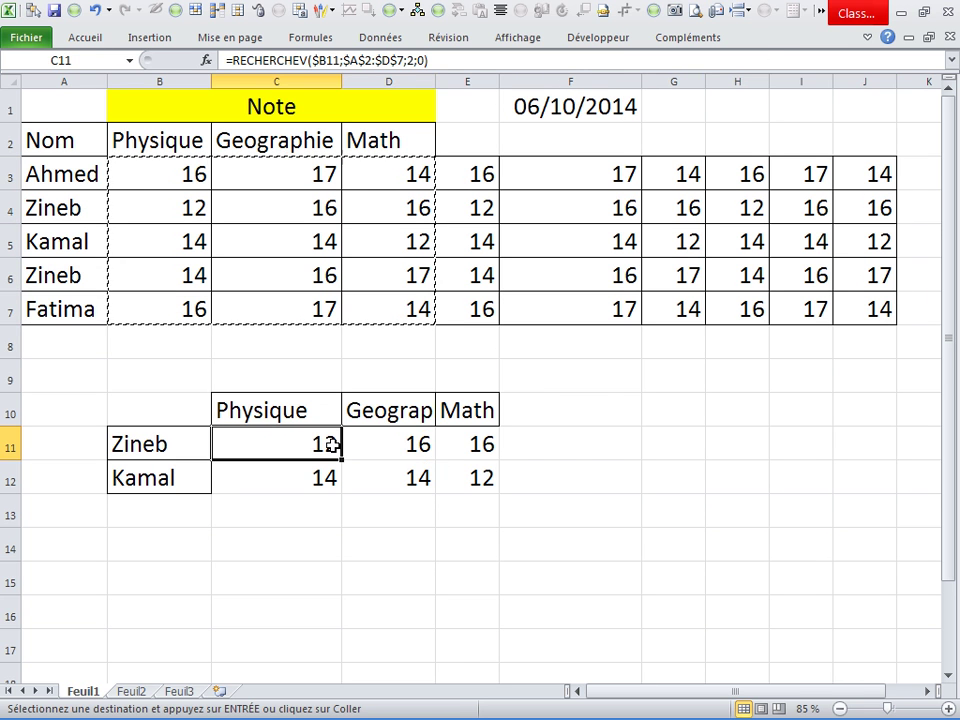
key(Escape)
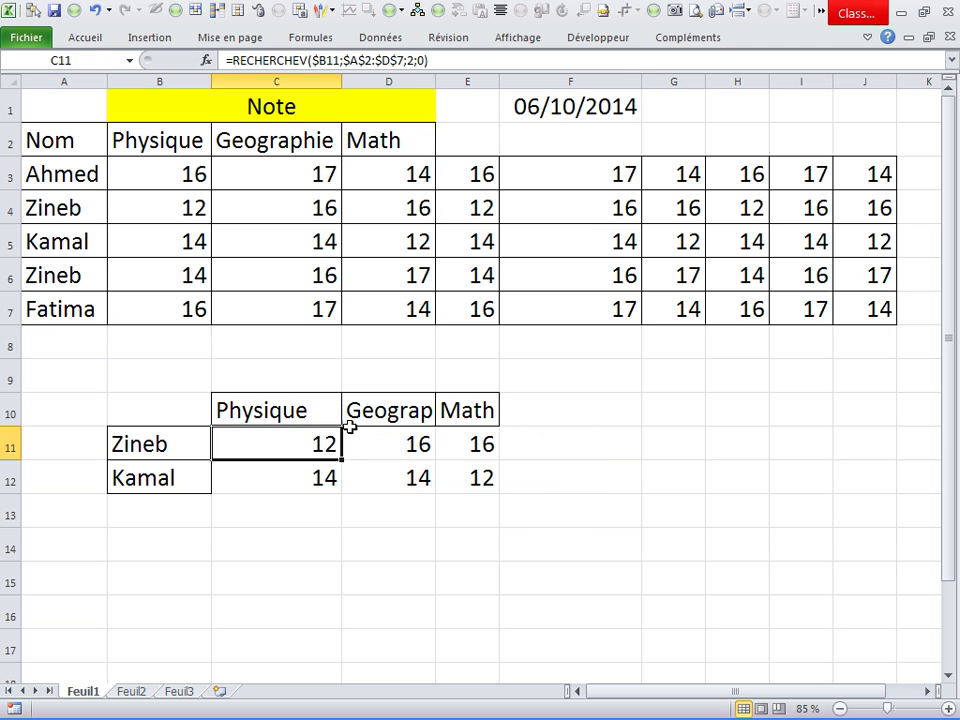
Number row 9 from 2 in C9 through 9 in J9
click(291, 378)
text(2)
key(Tab)
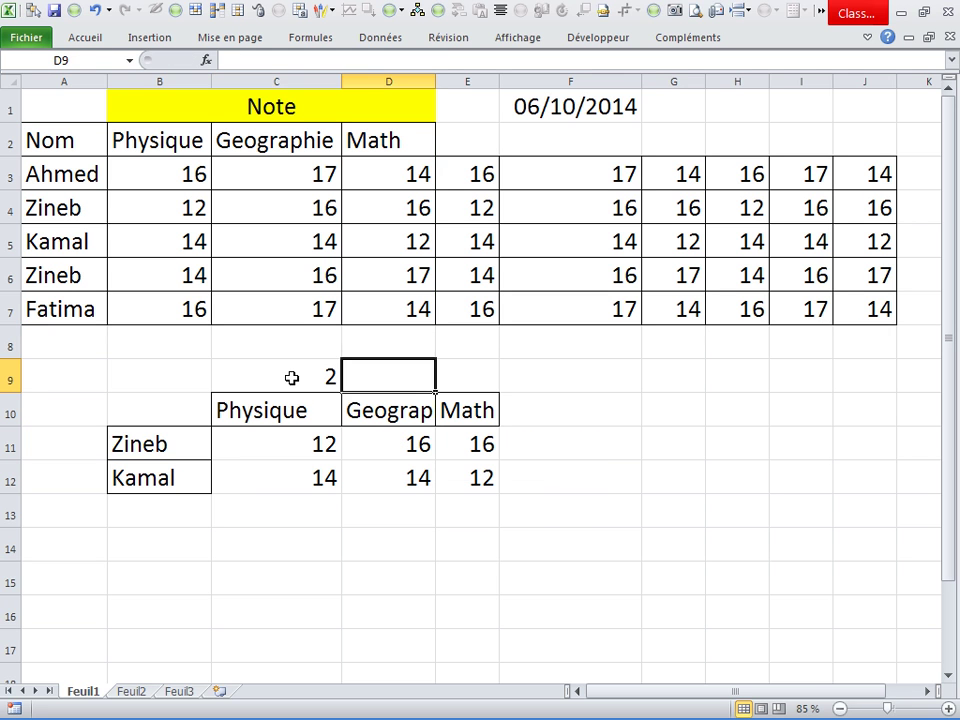
text(3)
key(Tab)
drag(300, 376, 373, 378)
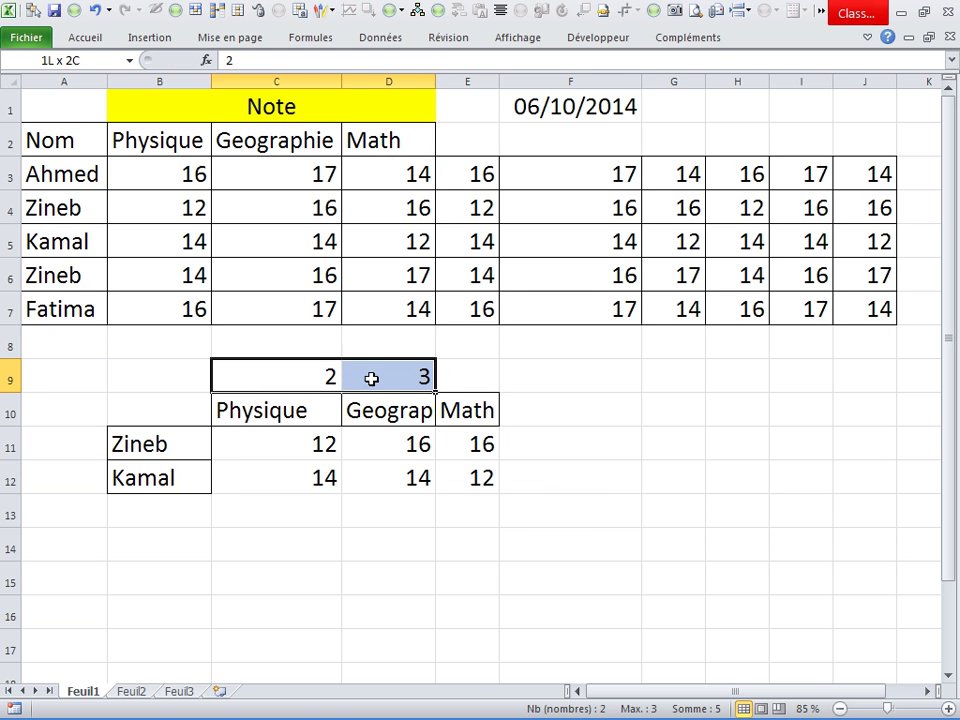
drag(437, 393, 830, 390)
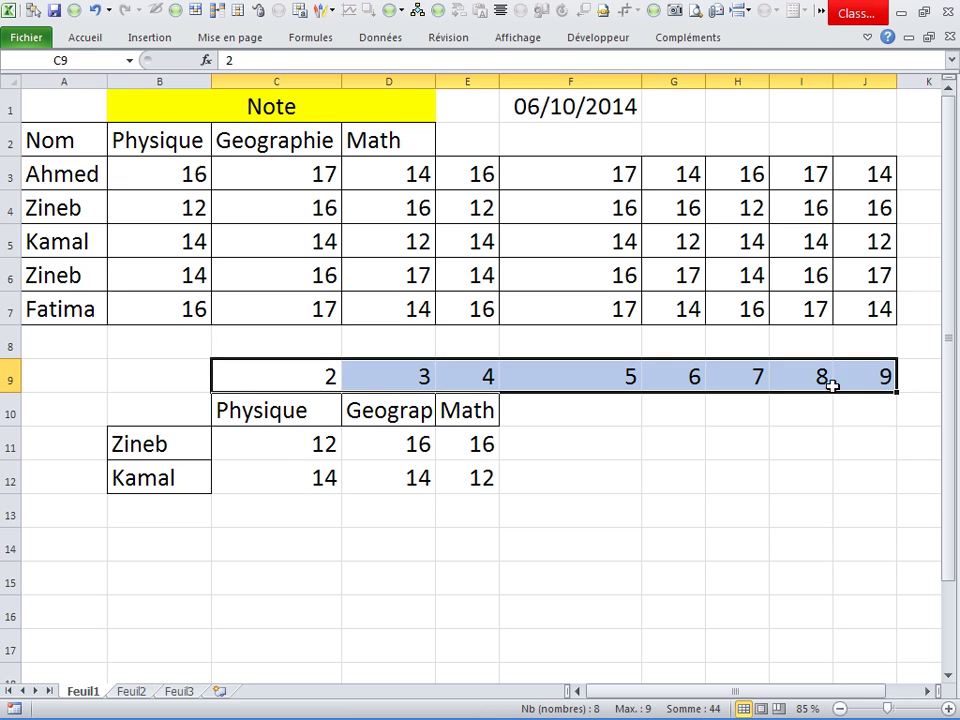
Replace C11's column index 2 with the mixed reference C$9
double_click(299, 437)
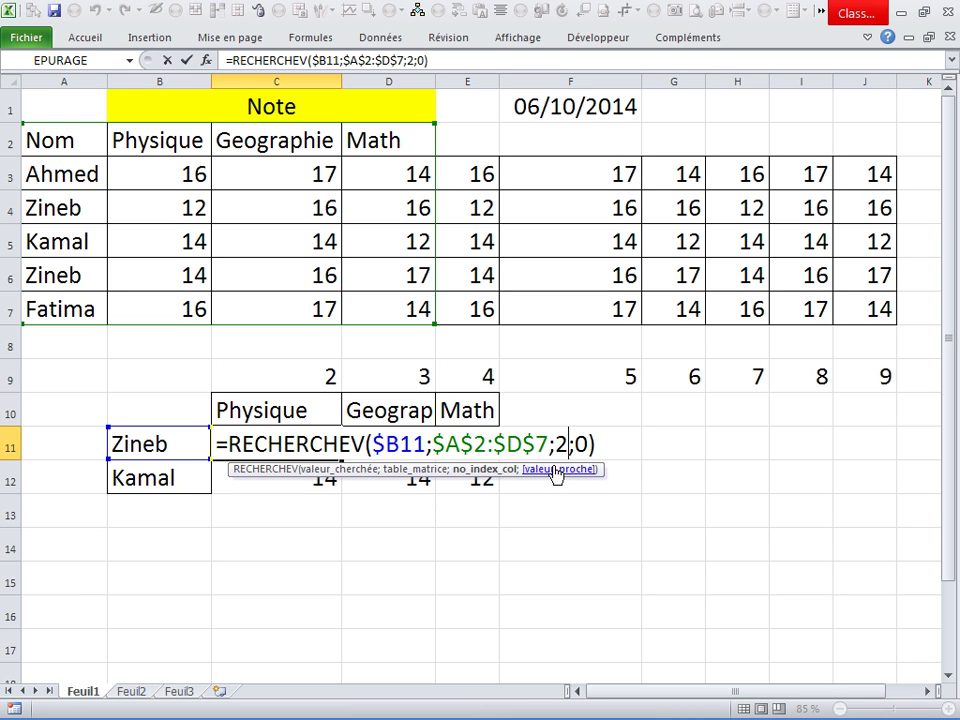
key(shift+Left)
click(309, 375)
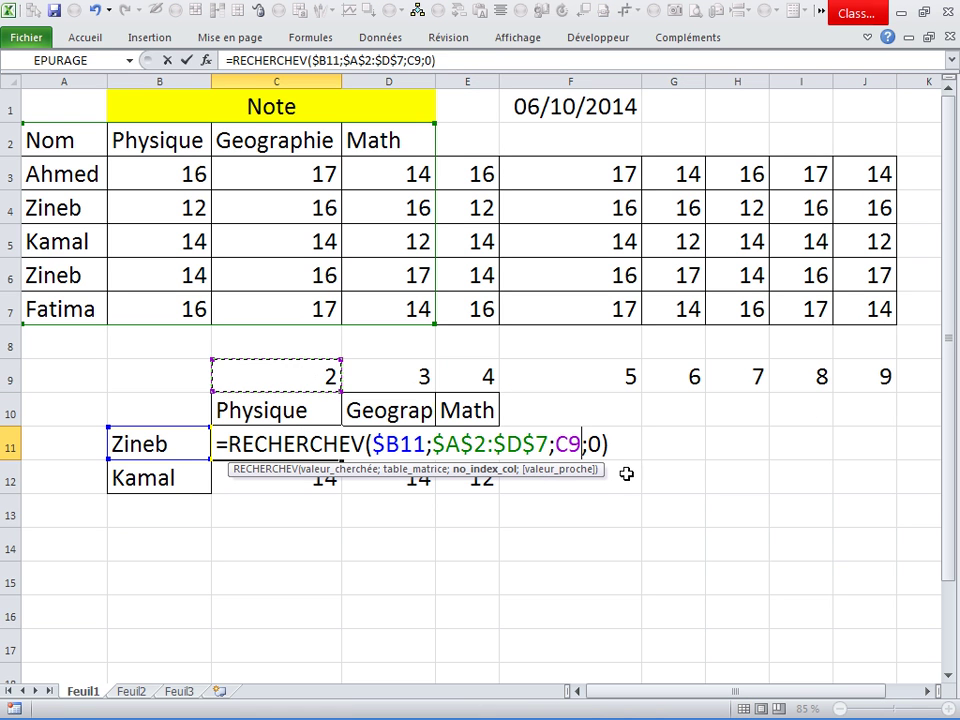
drag(582, 447, 556, 447)
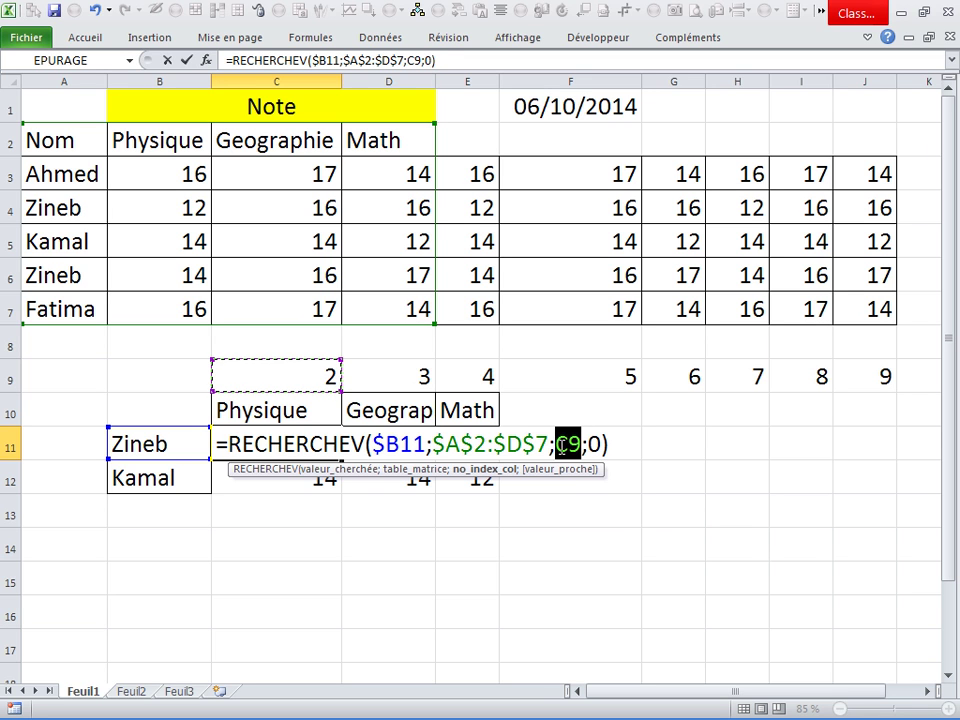
key(F4)
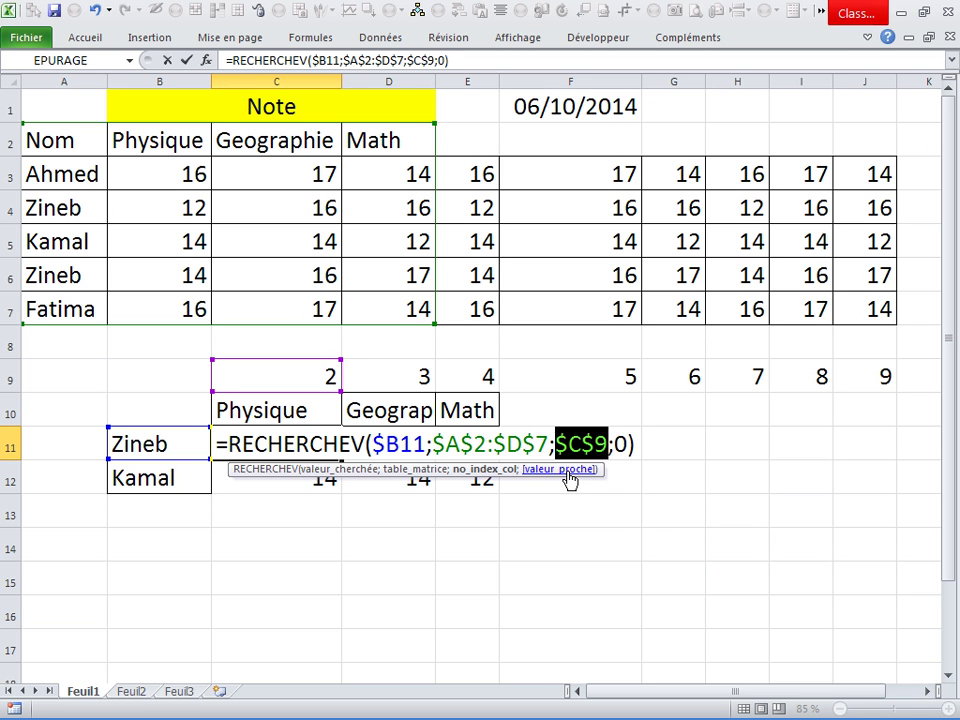
key(F4)
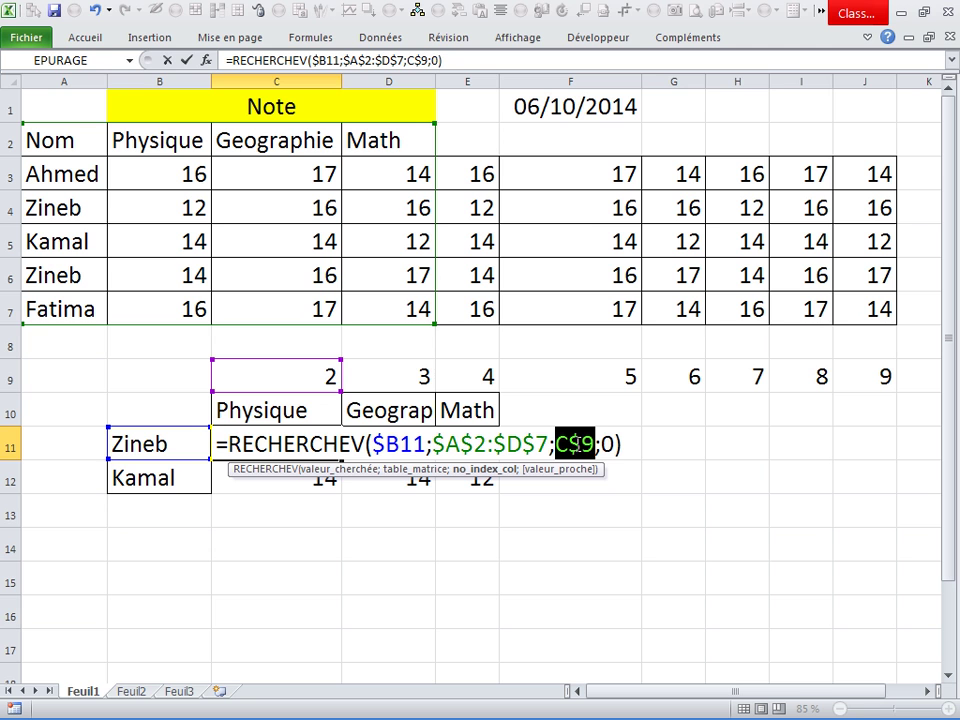
key(Return)
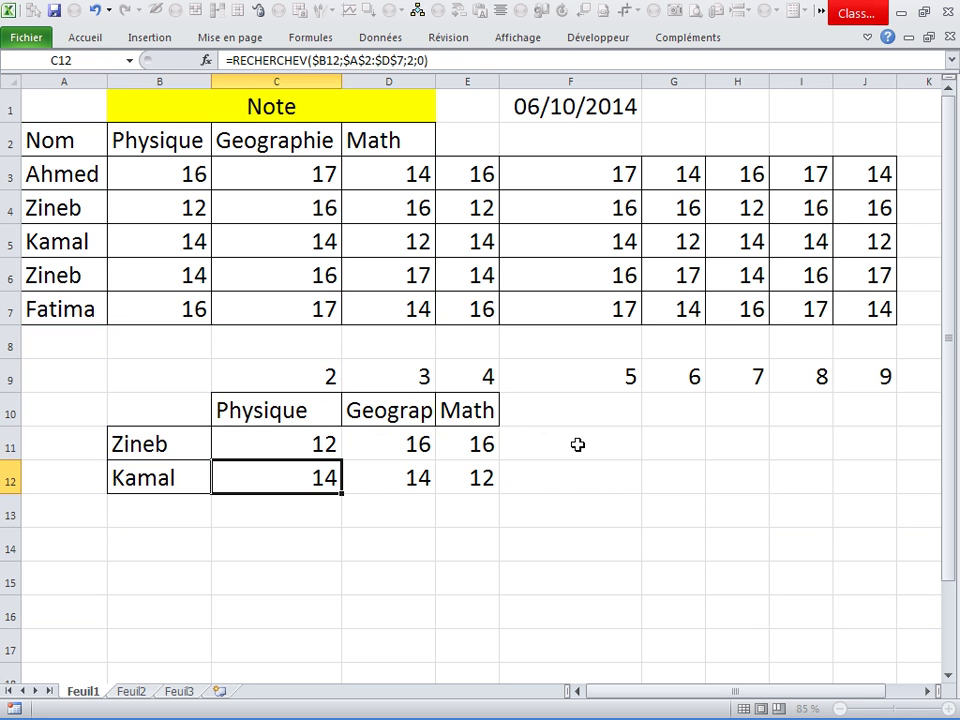
click(335, 452)
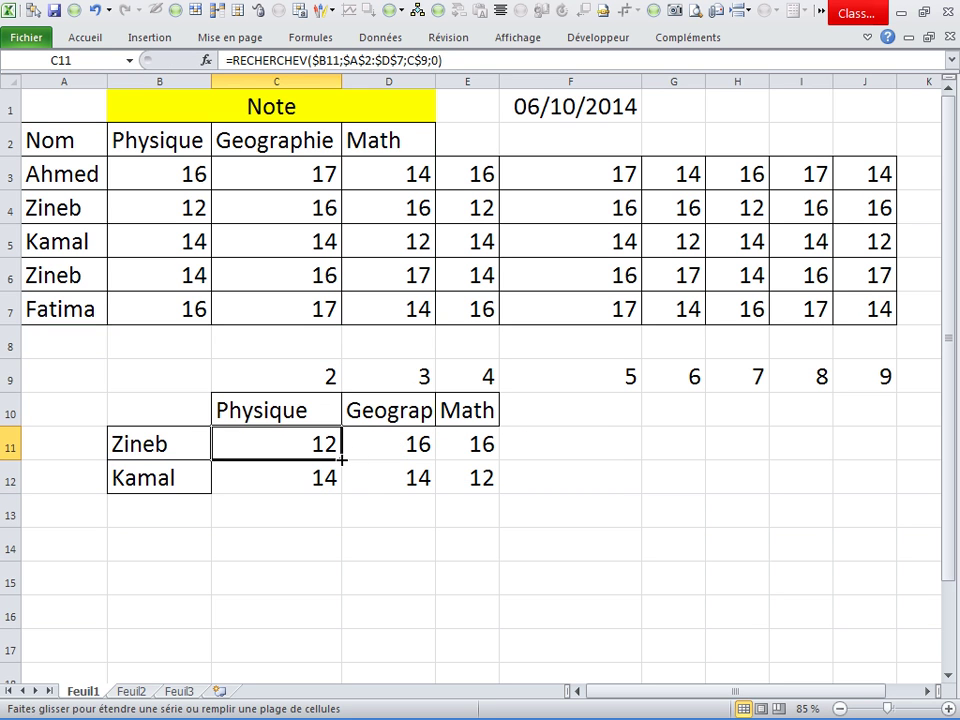
Fill C11's lookup across to J11 and decrease that row's font size
drag(345, 458, 886, 463)
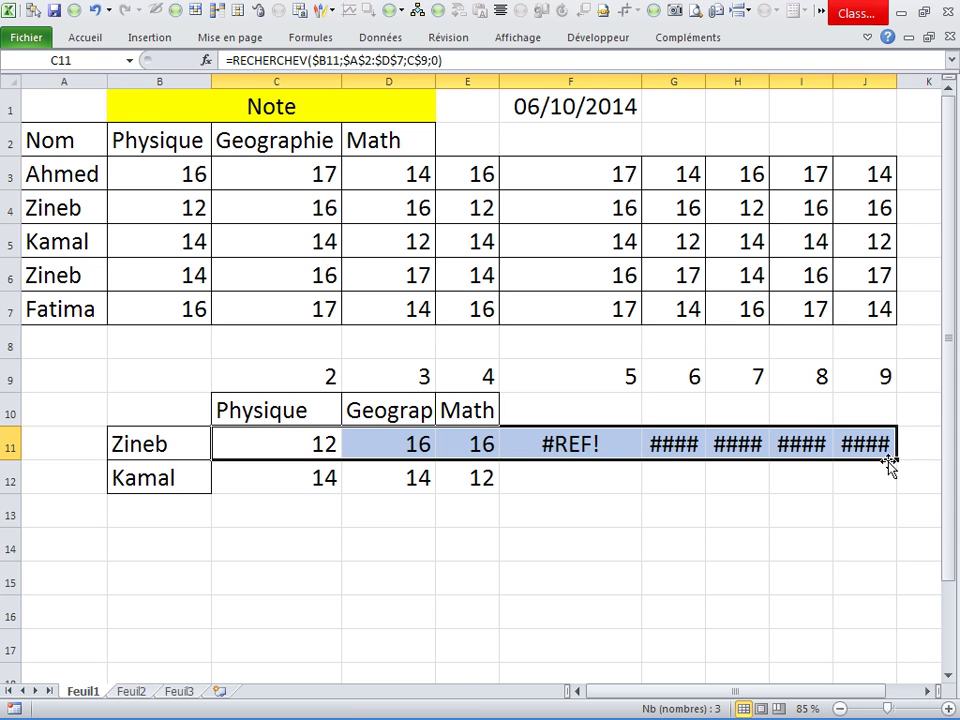
right_click(812, 455)
click(673, 470)
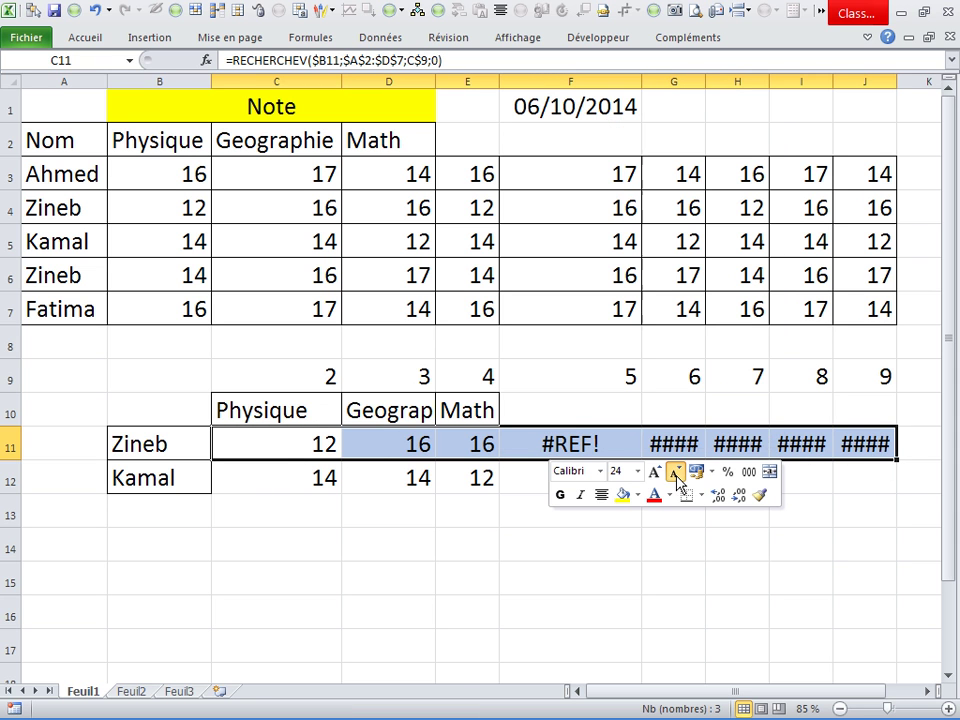
click(299, 448)
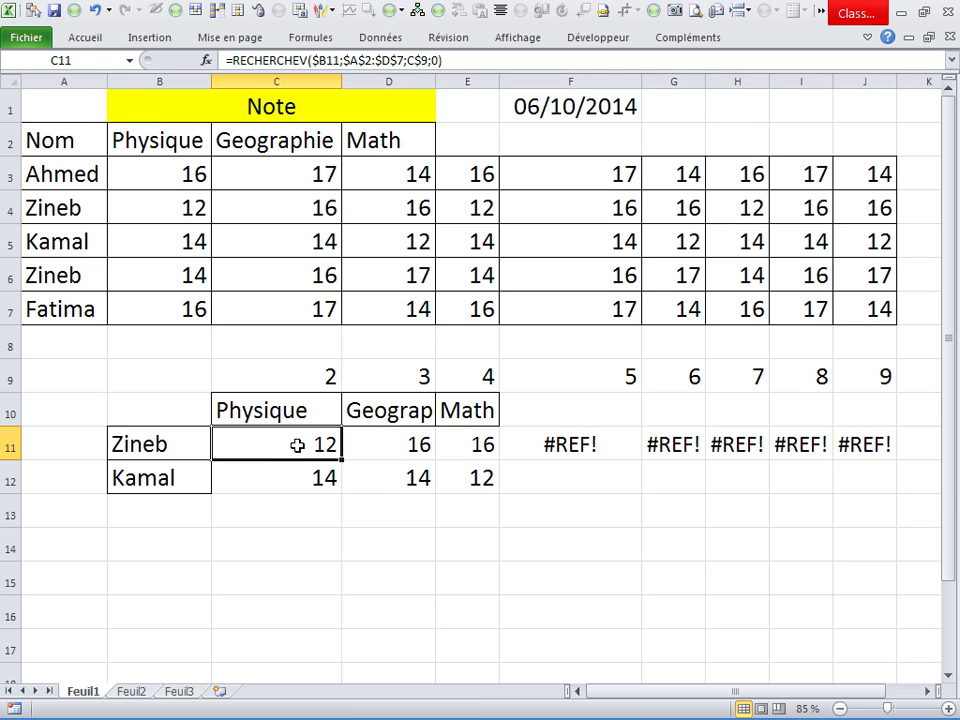
double_click(299, 448)
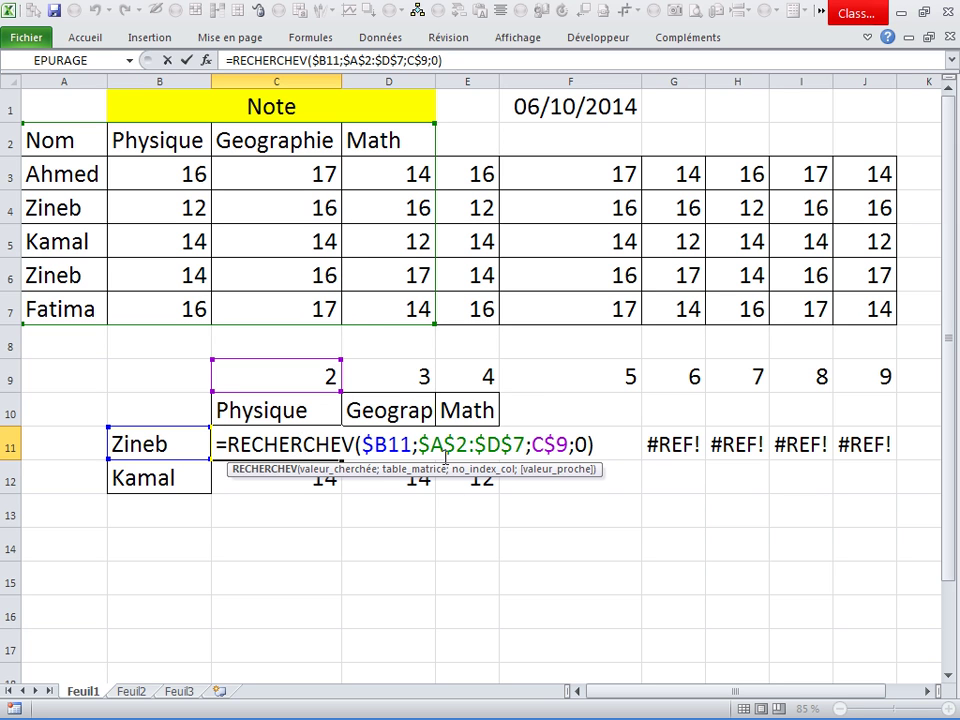
key(Escape)
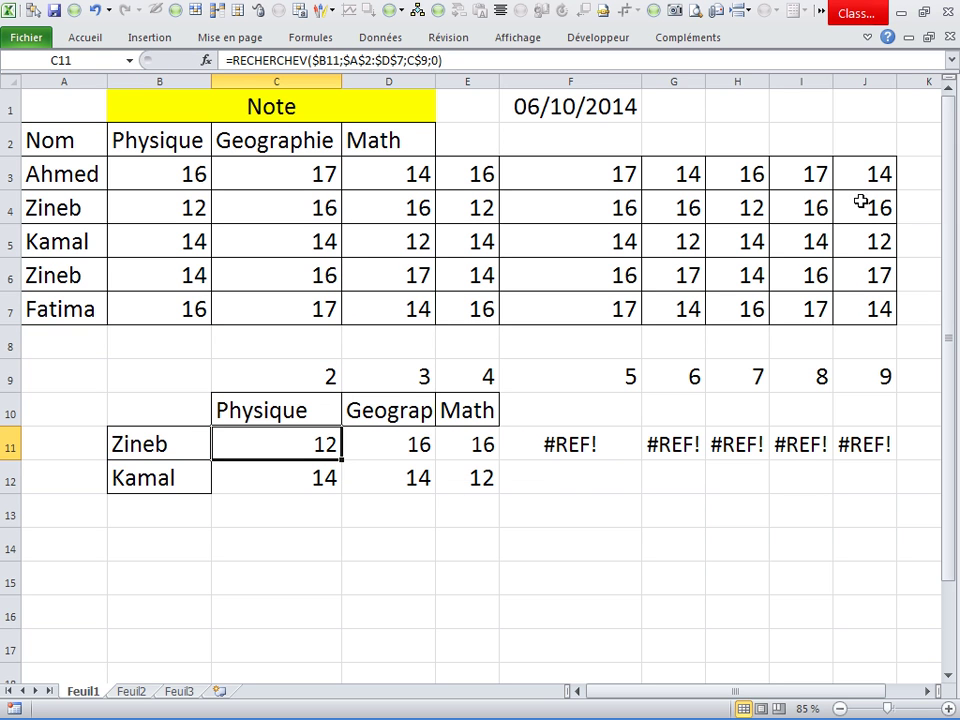
Extend C11's lookup table range from $A$2:$D$7 to $A$2:$J$7
click(855, 176)
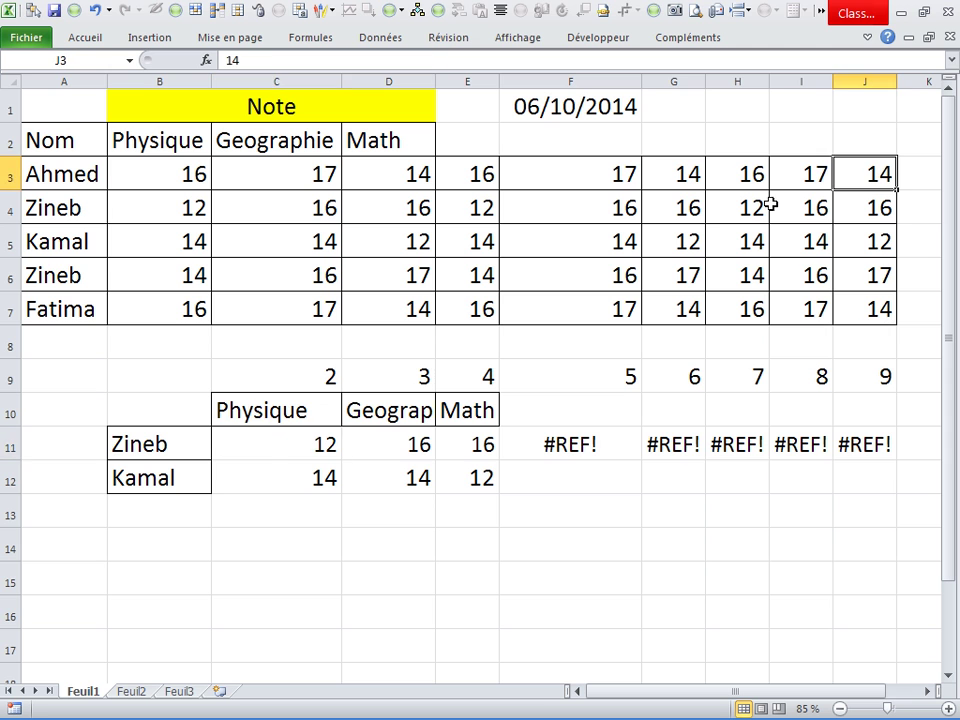
click(271, 445)
double_click(277, 443)
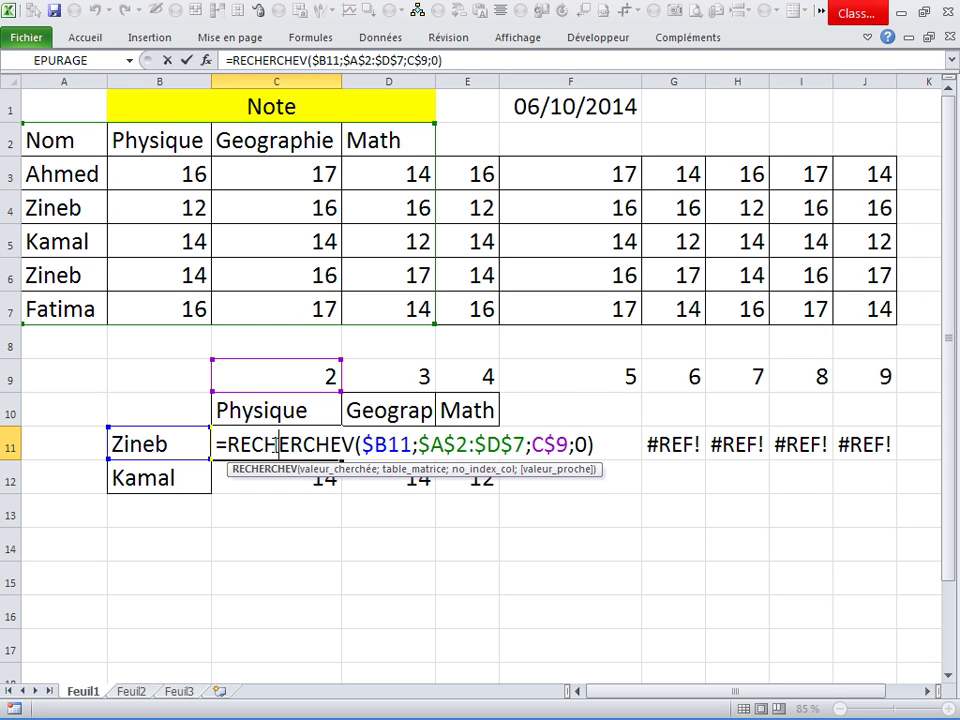
click(503, 448)
key(BackSpace)
text(J)
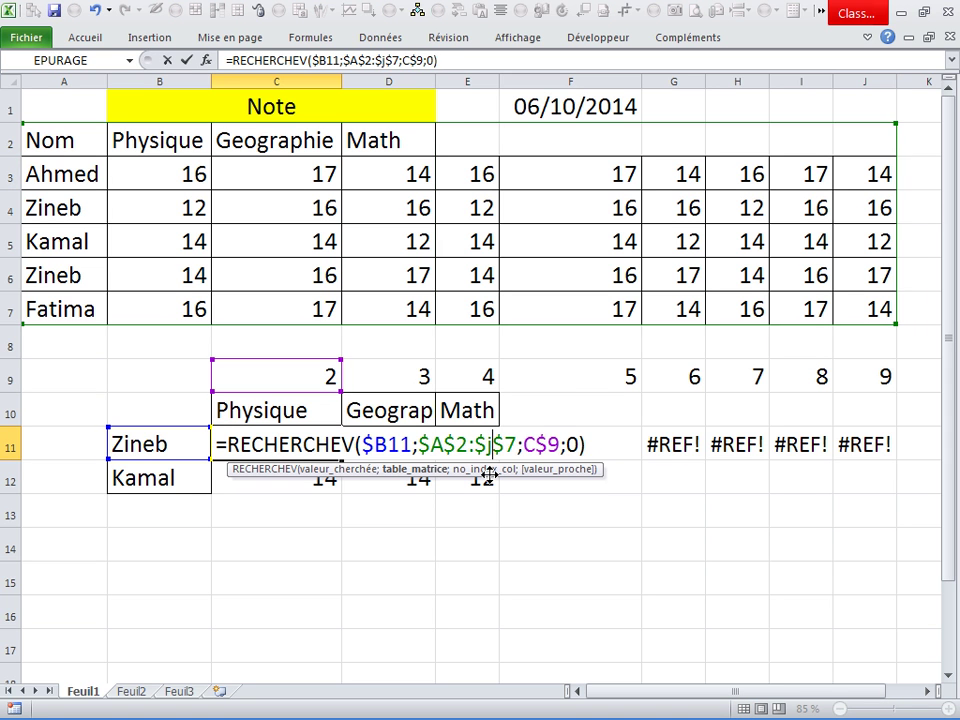
key(Return)
Fill the lookups over C11:J12 and check results against the source grades
click(330, 452)
mouse_move(340, 459)
mouse_down()
mouse_move(900, 466)
mouse_move(894, 488)
mouse_up()
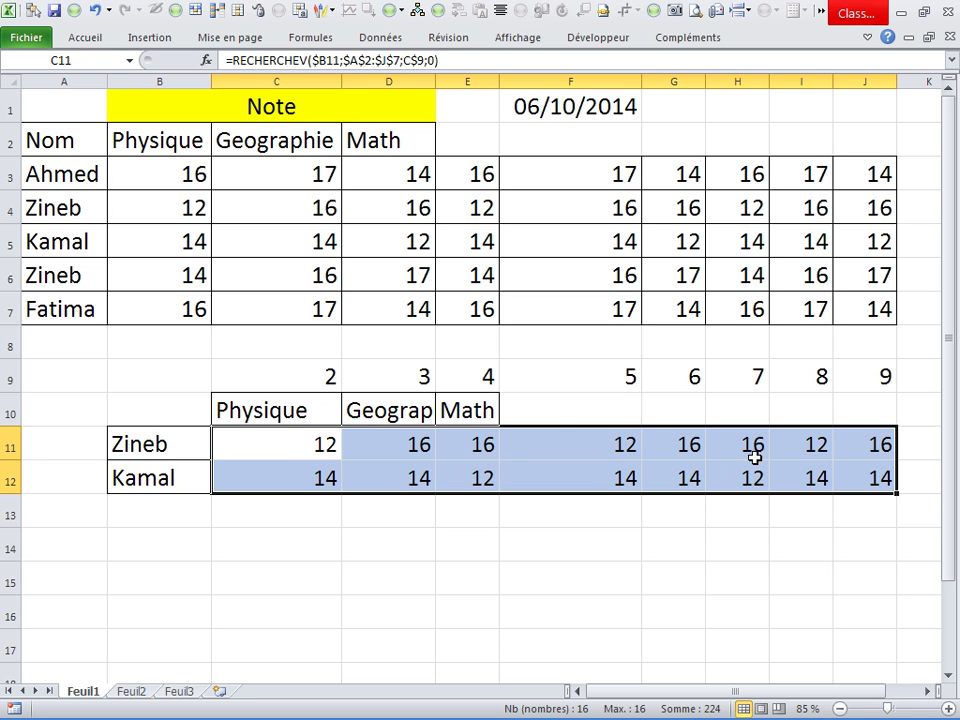
click(314, 447)
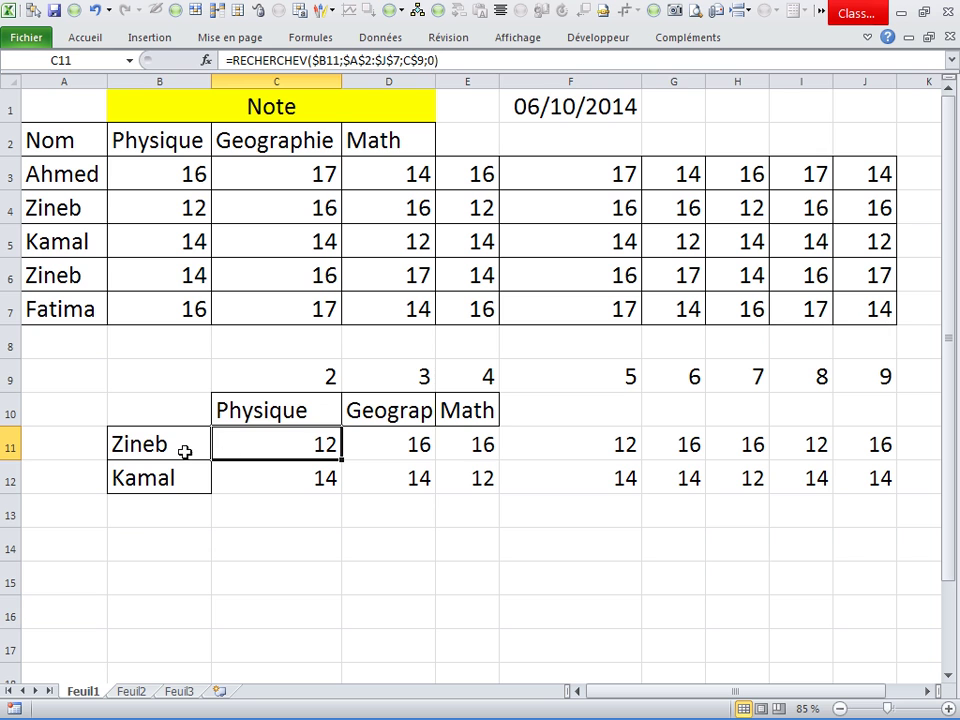
click(189, 255)
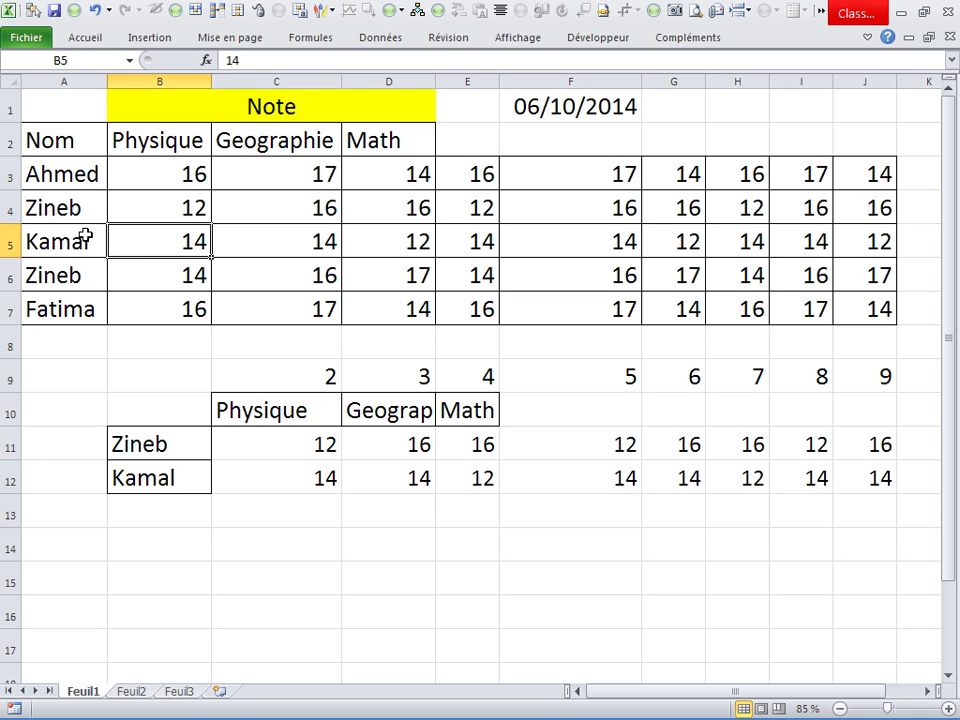
click(260, 447)
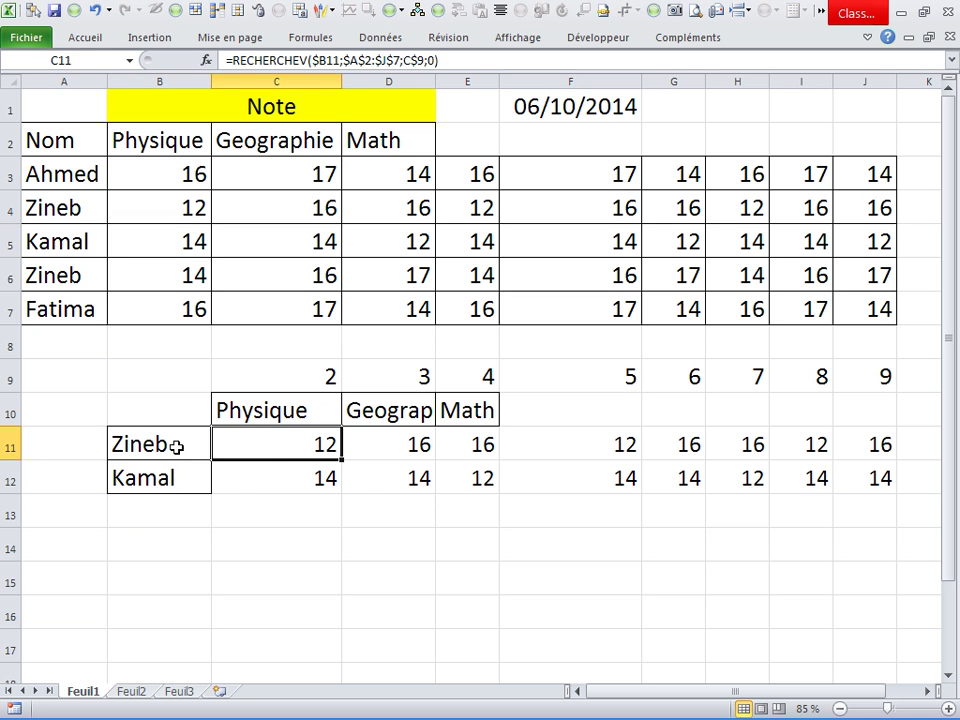
drag(73, 210, 165, 210)
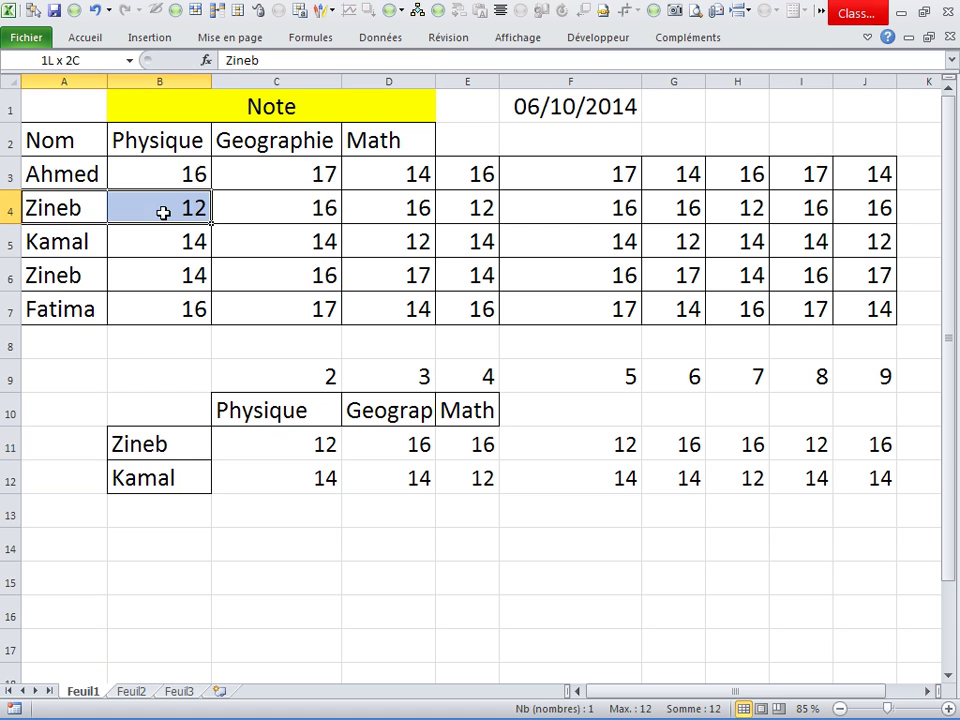
click(178, 441)
In C11, replace the C$9 column index with COLONNE()-1
click(264, 443)
double_click(298, 447)
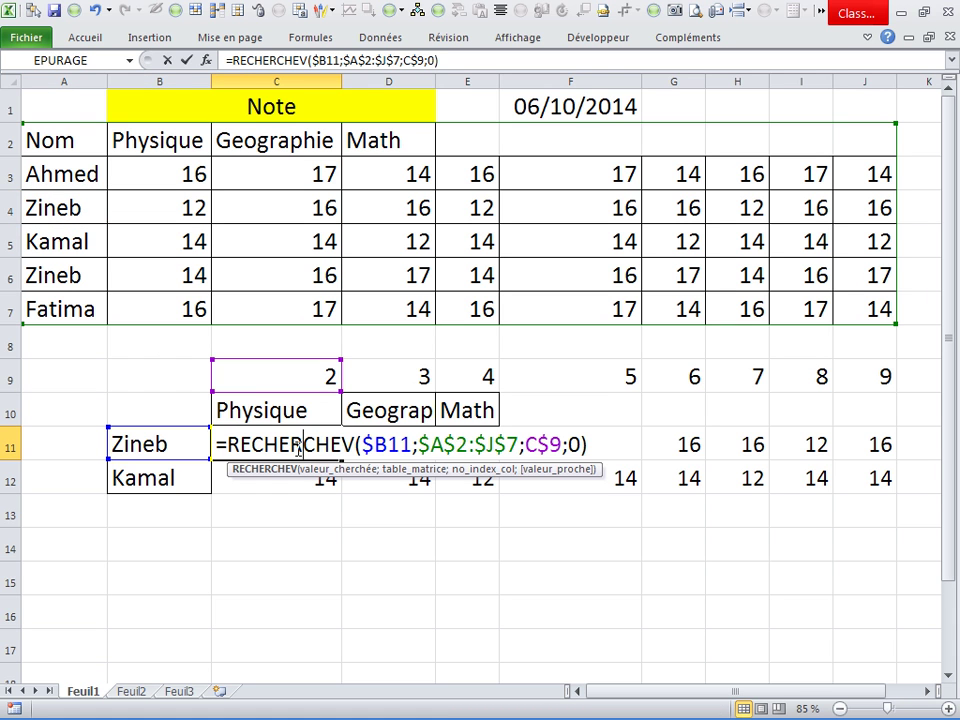
click(563, 446)
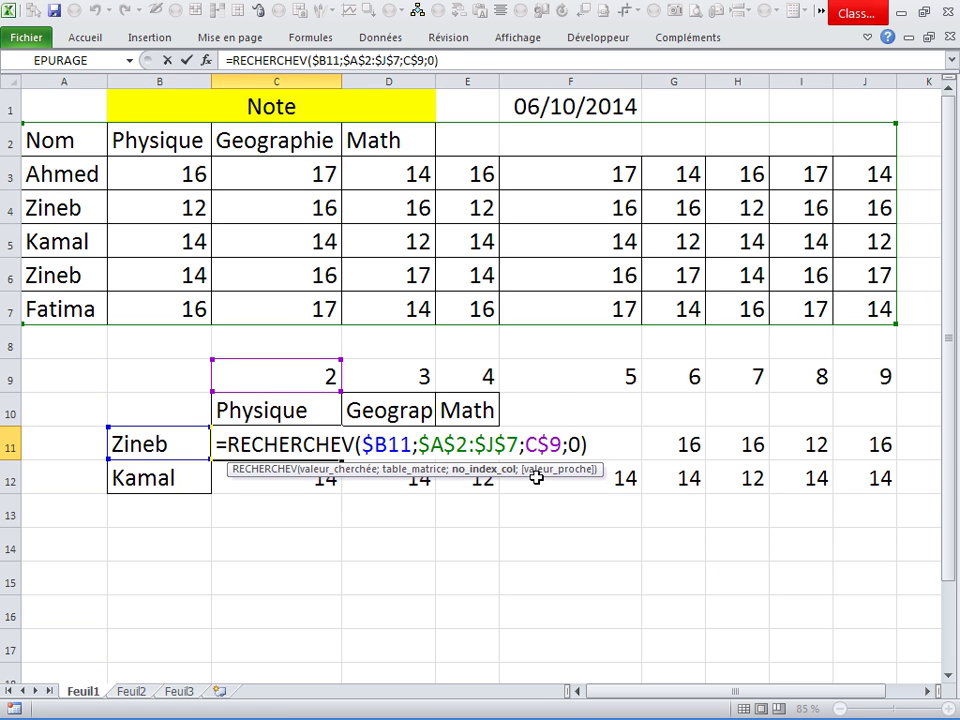
key(BackSpace)
key(BackSpace)
key(BackSpace)
text(col)
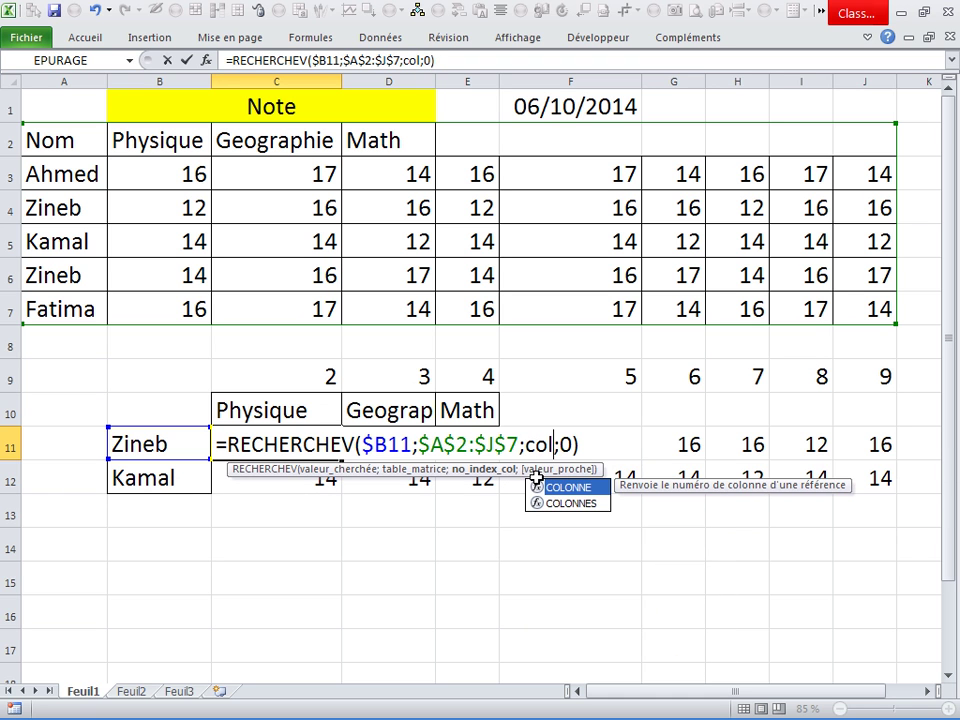
double_click(556, 488)
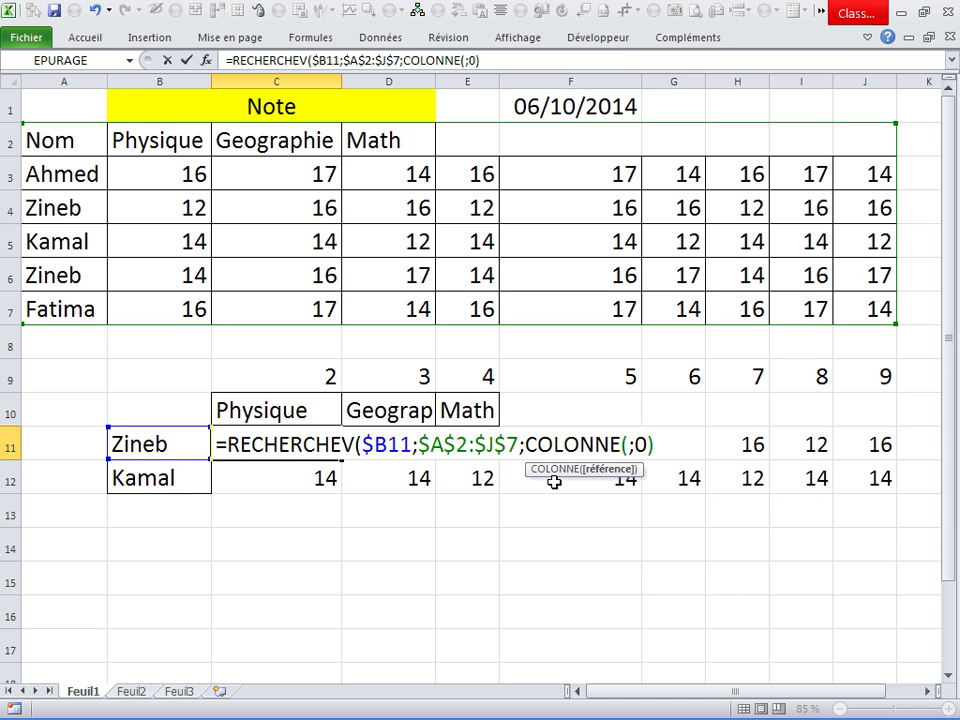
text())
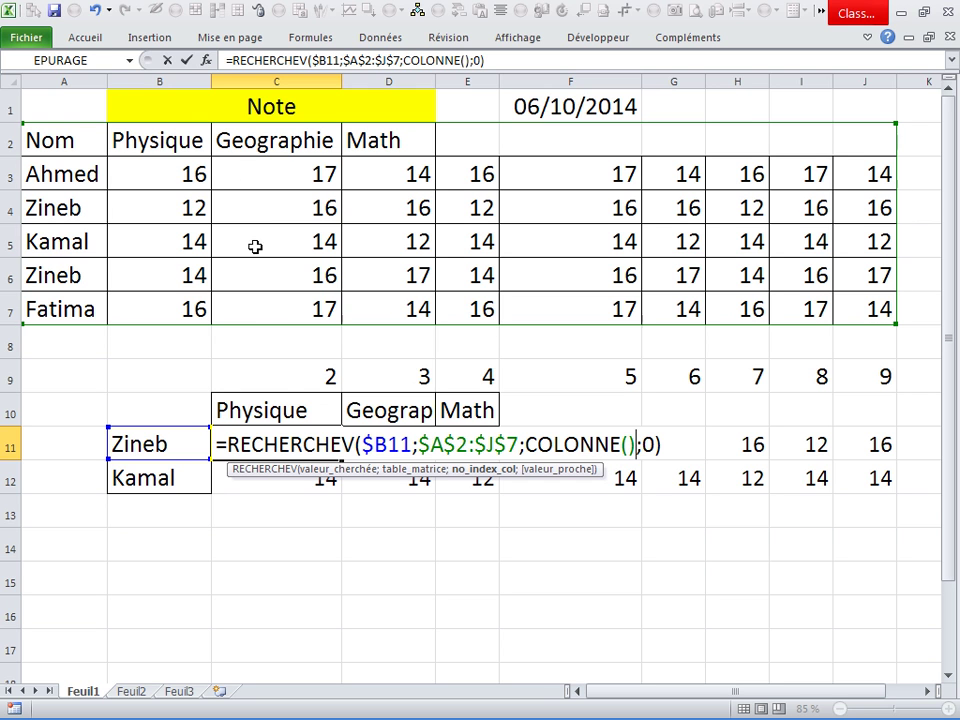
text(-1)
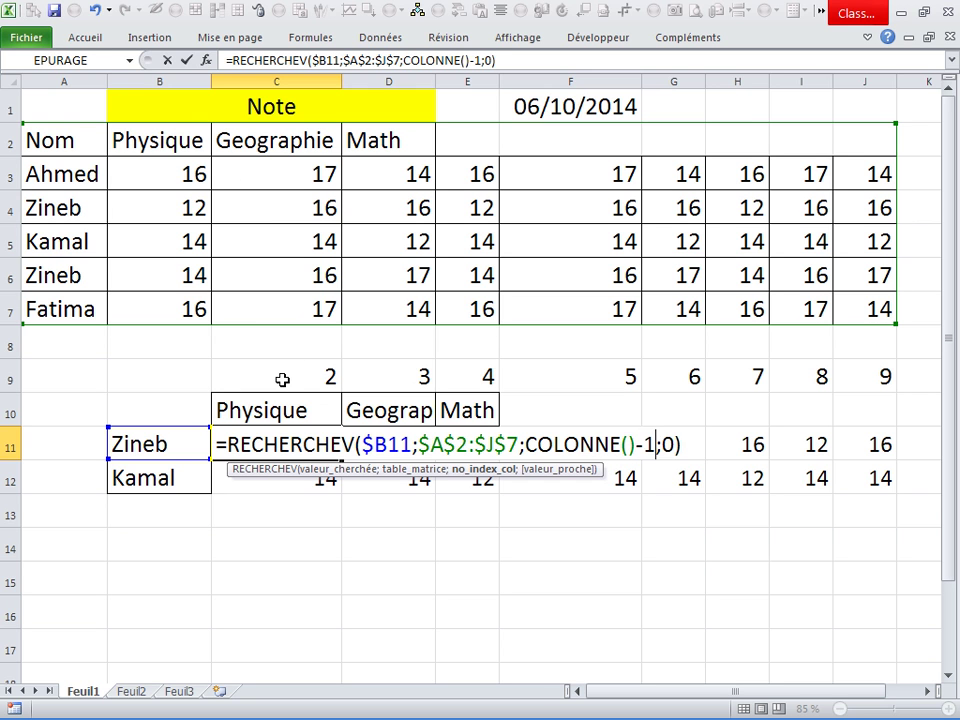
key(Return)
Fill the C11 formula across C11:J12 for Zineb and Kamal, then check D11's formula
click(290, 440)
mouse_move(337, 462)
mouse_down()
mouse_move(893, 455)
mouse_move(890, 490)
mouse_up()
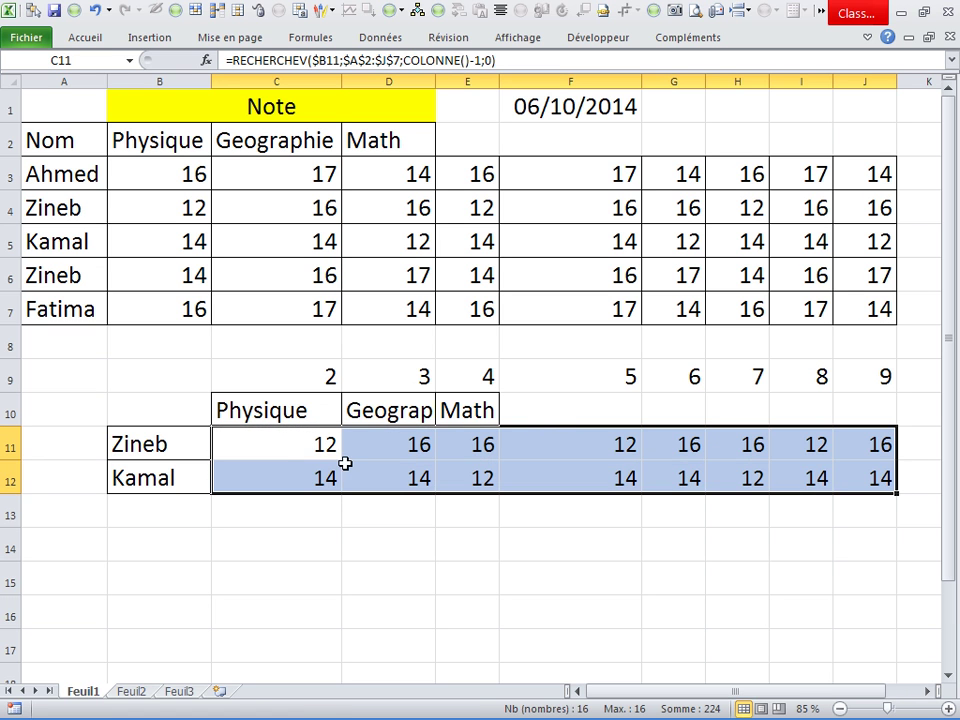
click(326, 446)
double_click(368, 450)
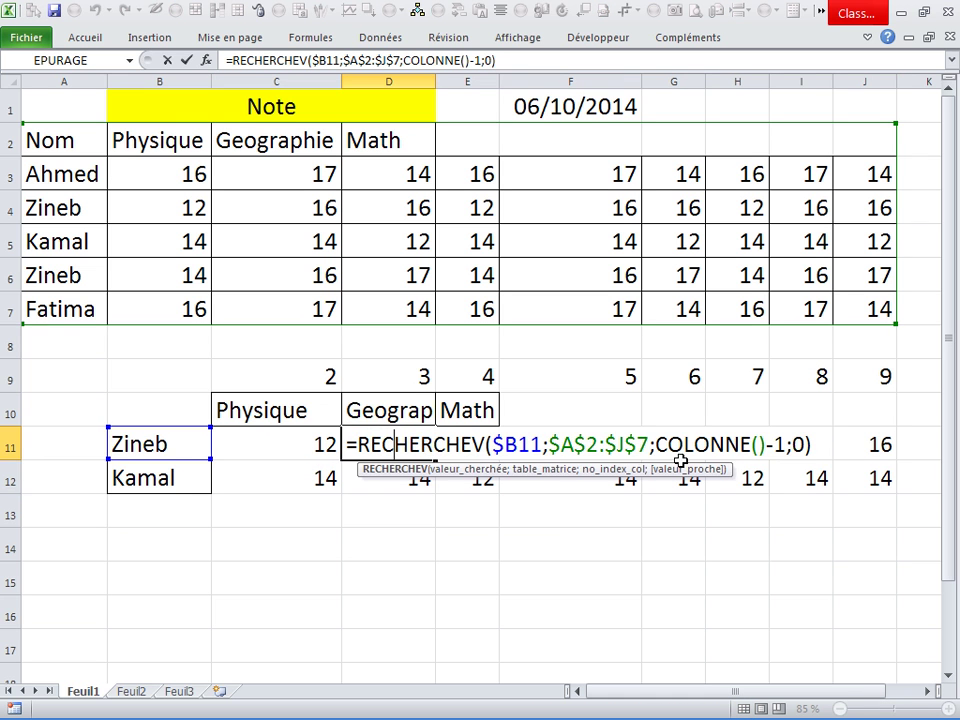
key(Return)
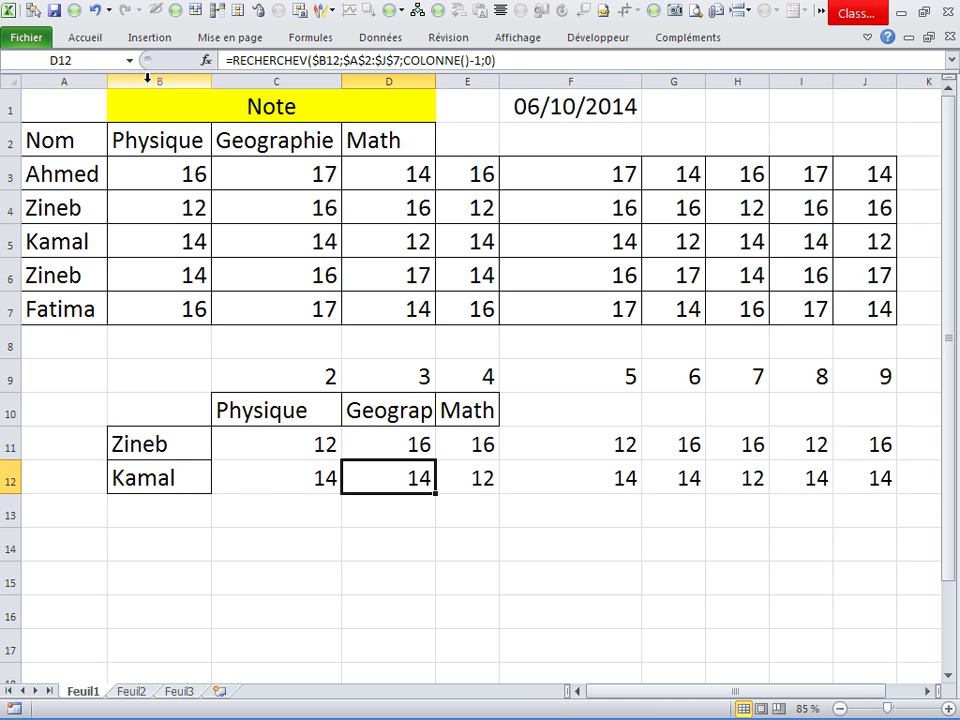
Insert an empty column before Geographie with Ctrl++
click(148, 79)
click(265, 81)
key(ctrl+plus)
Inspect D11's Physique lookup formula without changing it
click(406, 447)
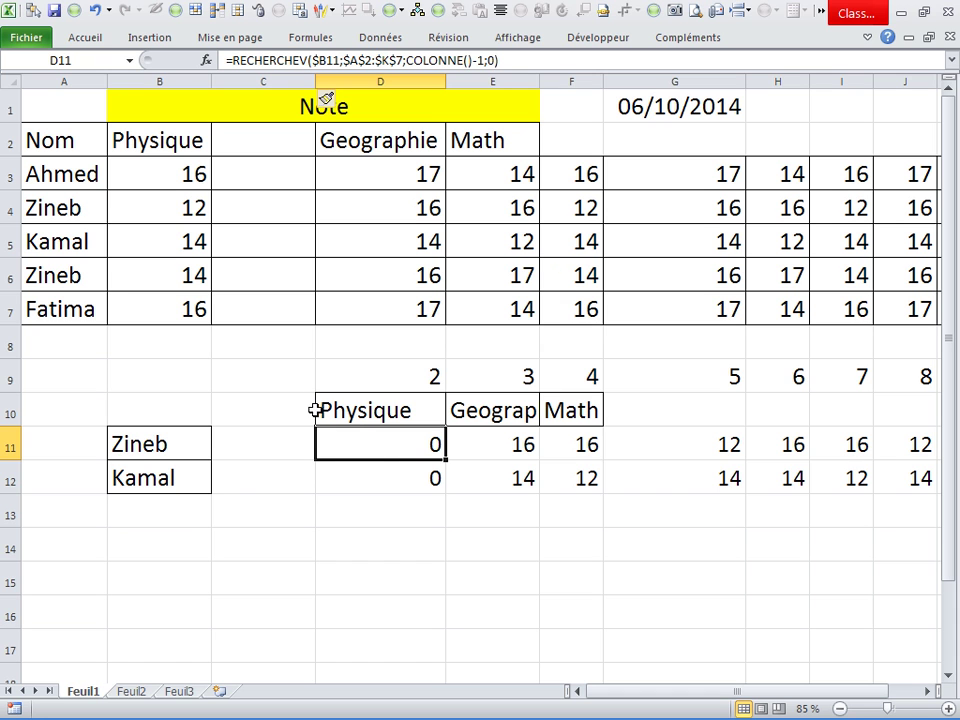
click(161, 178)
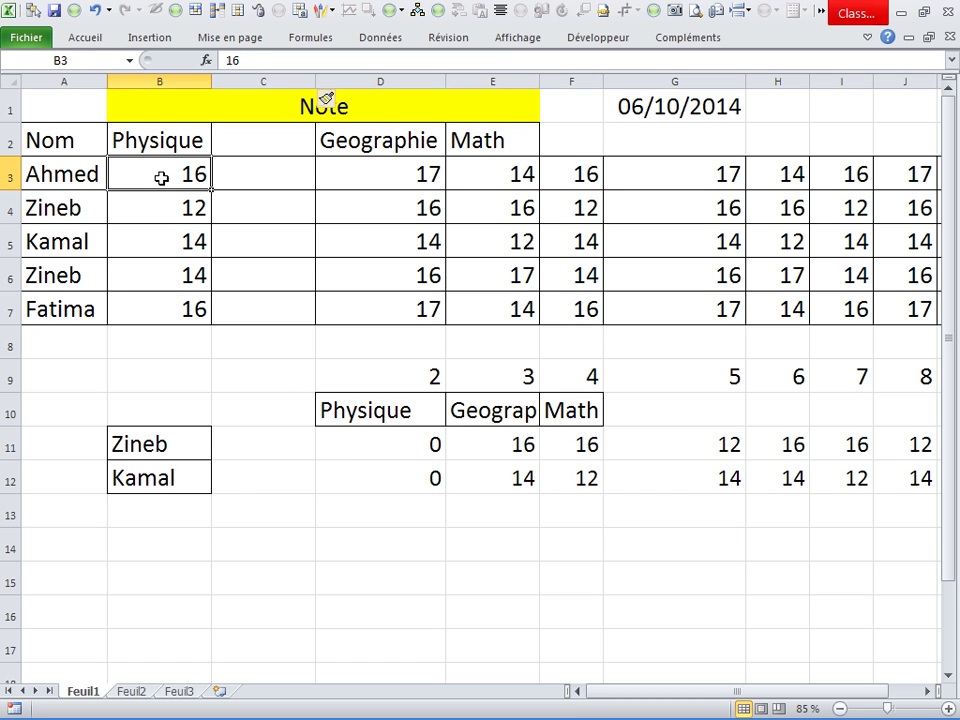
click(353, 450)
double_click(353, 450)
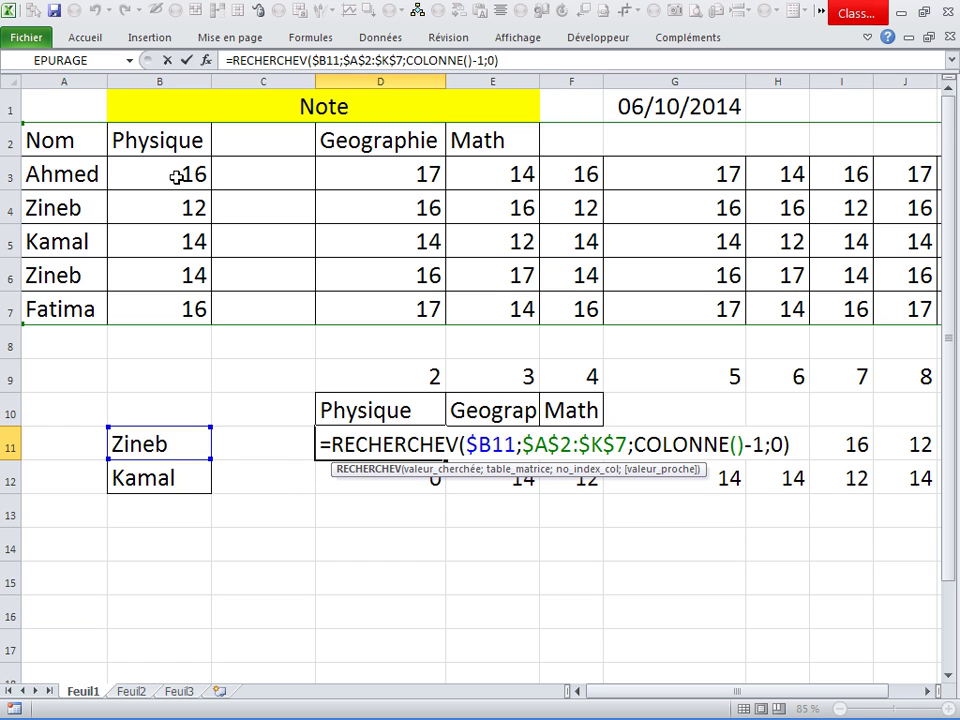
key(Escape)
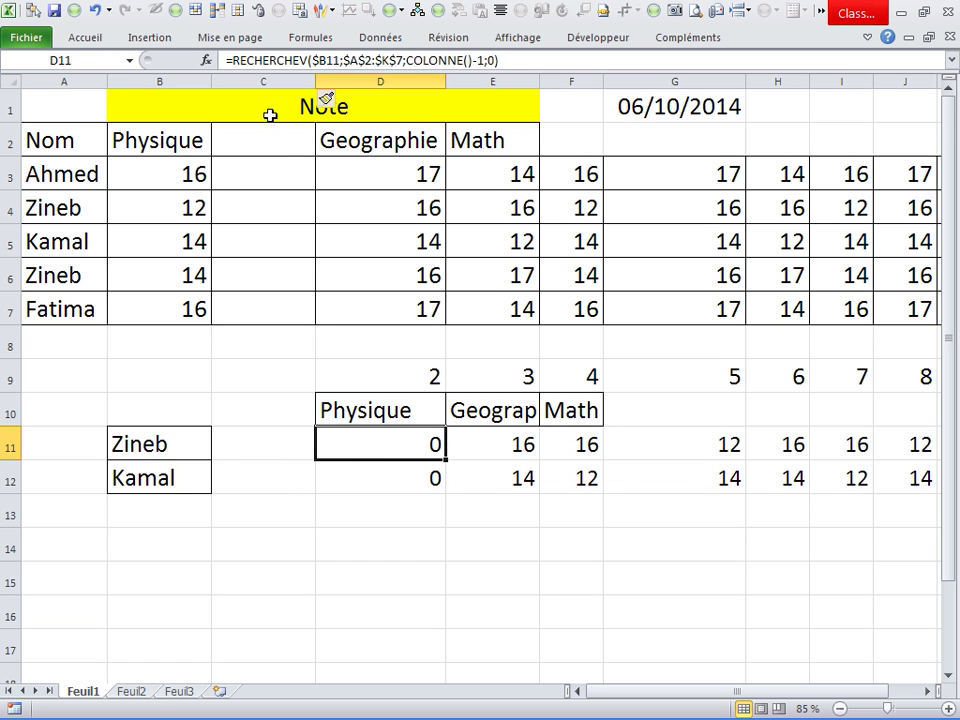
Delete the empty column C with Ctrl+- and check C11's formula
click(260, 76)
key(ctrl+minus)
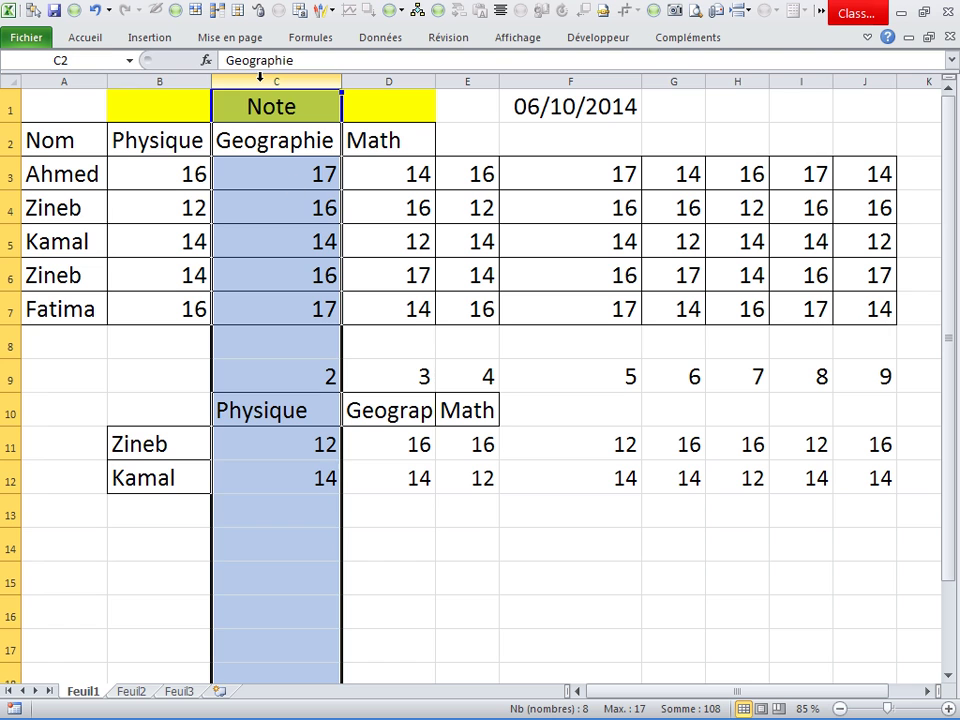
click(311, 446)
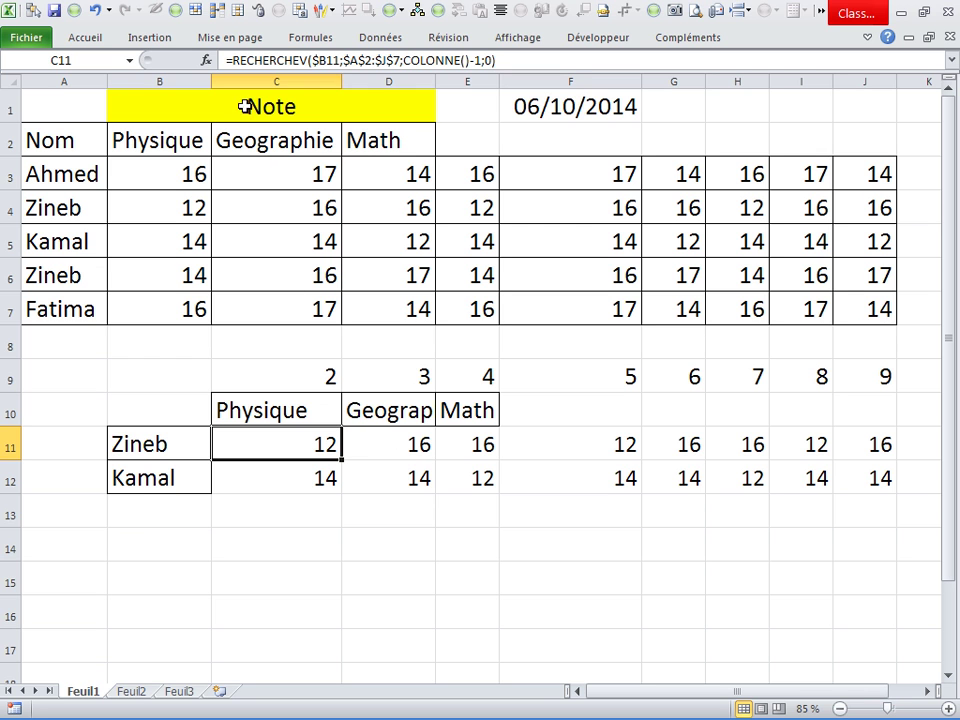
Change C11's column index from COLONNE()-1 to the mixed reference C$9, then fill across C11:J12
double_click(317, 440)
click(655, 447)
key(BackSpace)
key(BackSpace)
key(BackSpace)
key(BackSpace)
key(BackSpace)
key(BackSpace)
key(BackSpace)
key(BackSpace)
key(BackSpace)
key(BackSpace)
key(BackSpace)
click(328, 377)
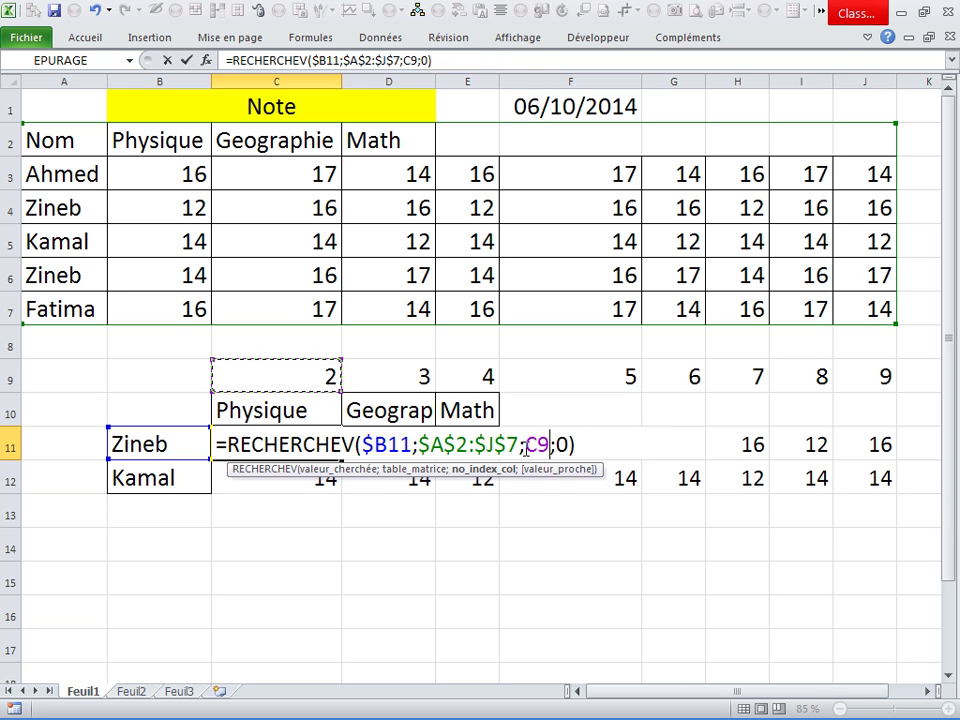
drag(545, 444, 525, 444)
key(F4)
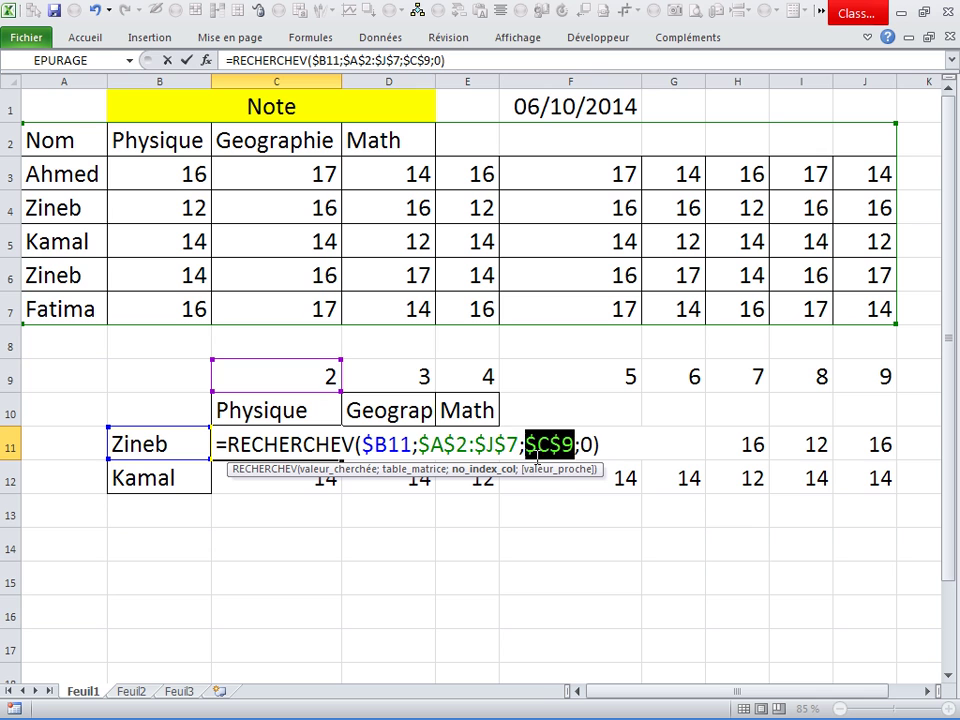
click(537, 444)
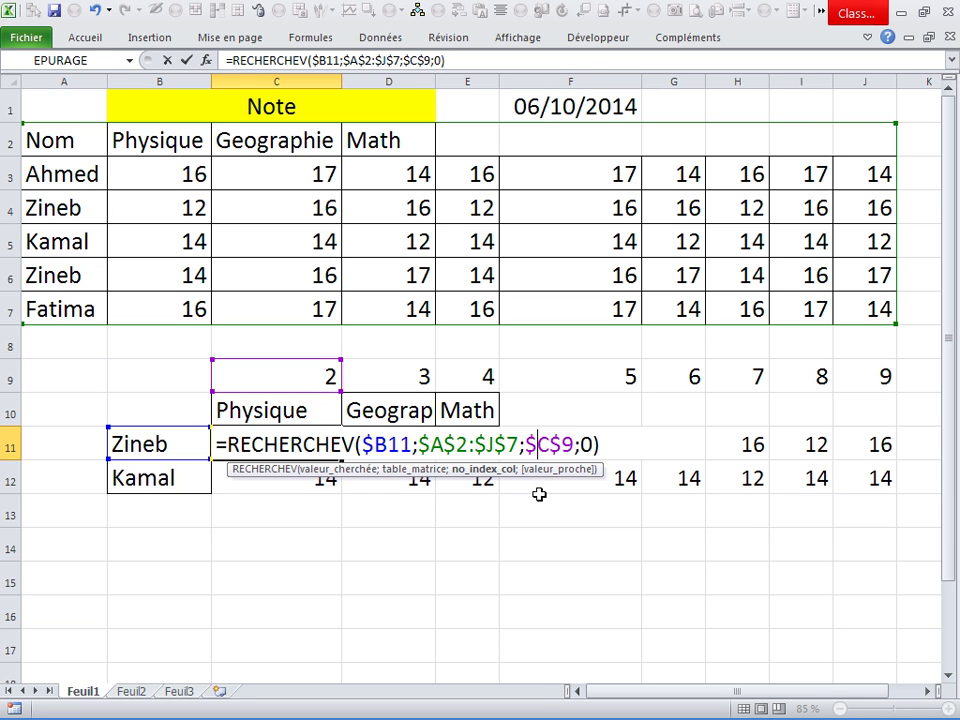
key(BackSpace)
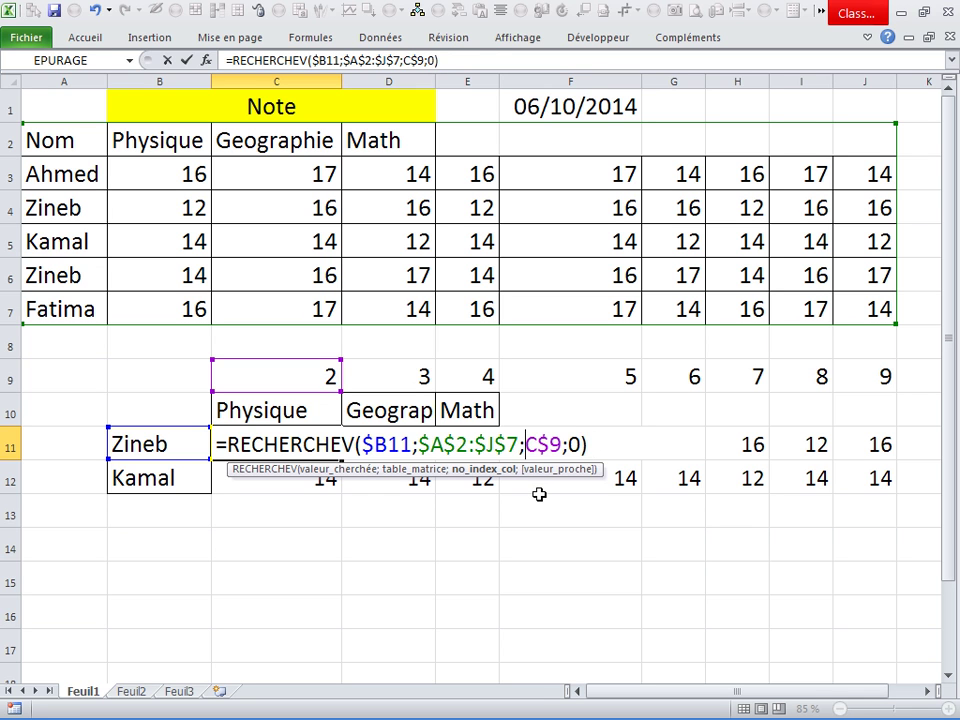
key(Return)
click(322, 448)
mouse_move(342, 457)
mouse_down()
mouse_move(897, 466)
mouse_move(897, 482)
mouse_up()
Insert two empty columns before Geographie and check the Zineb Geographie result formula
click(176, 78)
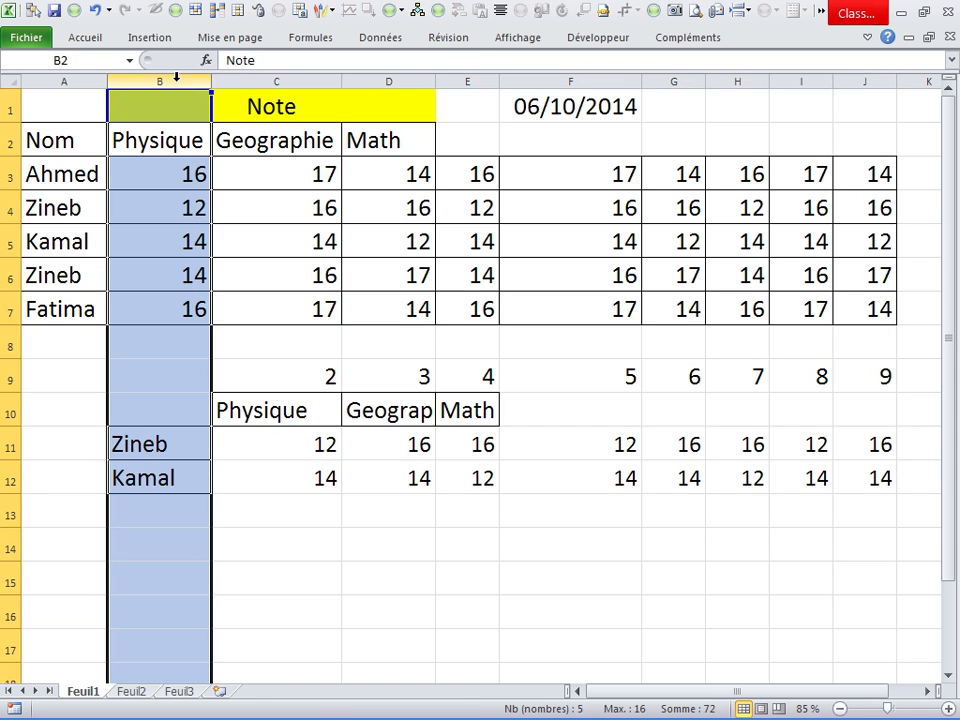
click(266, 78)
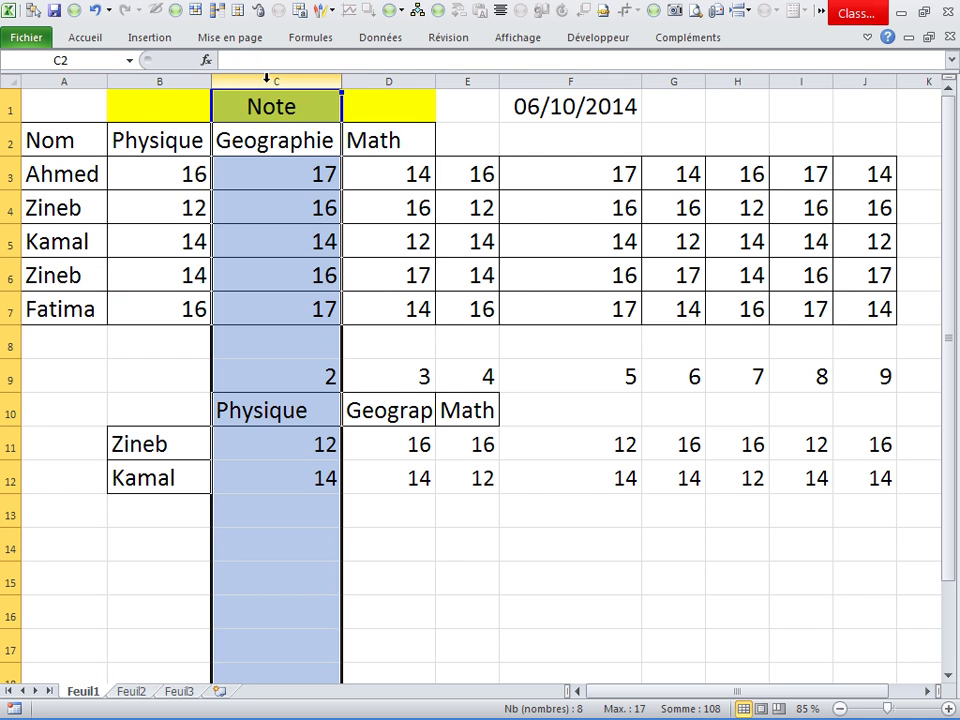
key(ctrl+plus)
key(ctrl+plus)
click(535, 465)
click(560, 449)
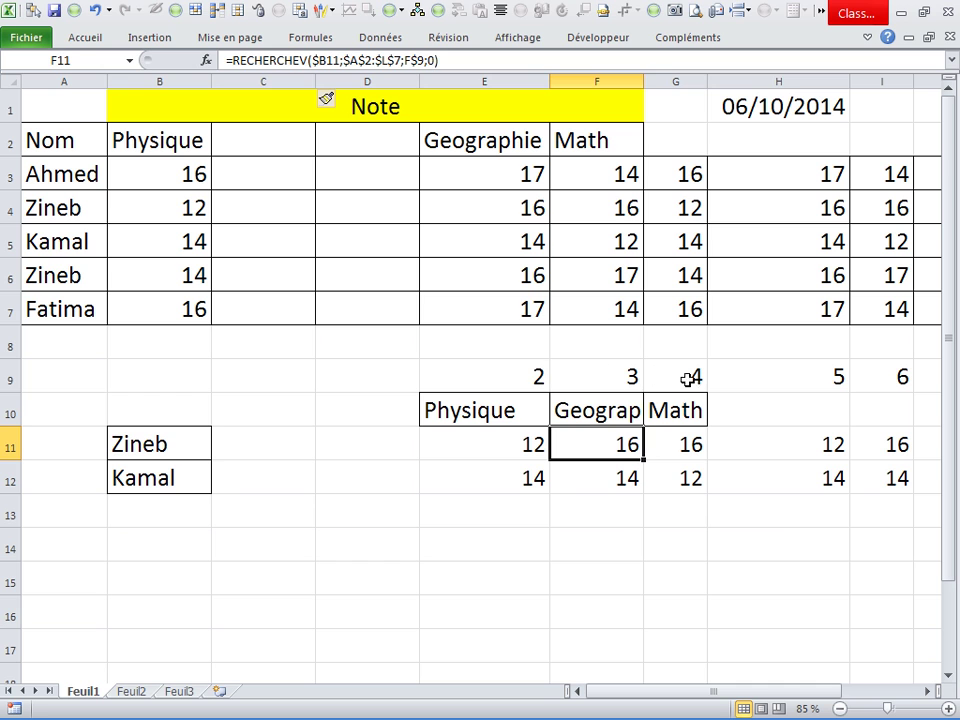
Change the Math helper number in G9 to 6, then back to 4
click(535, 374)
click(685, 381)
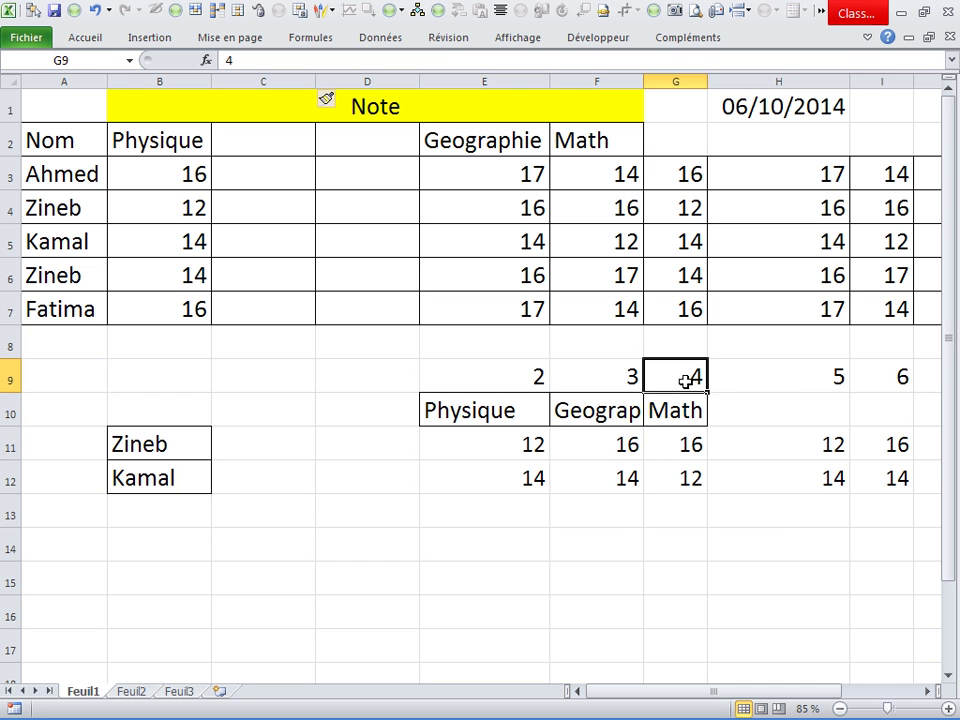
key(Delete)
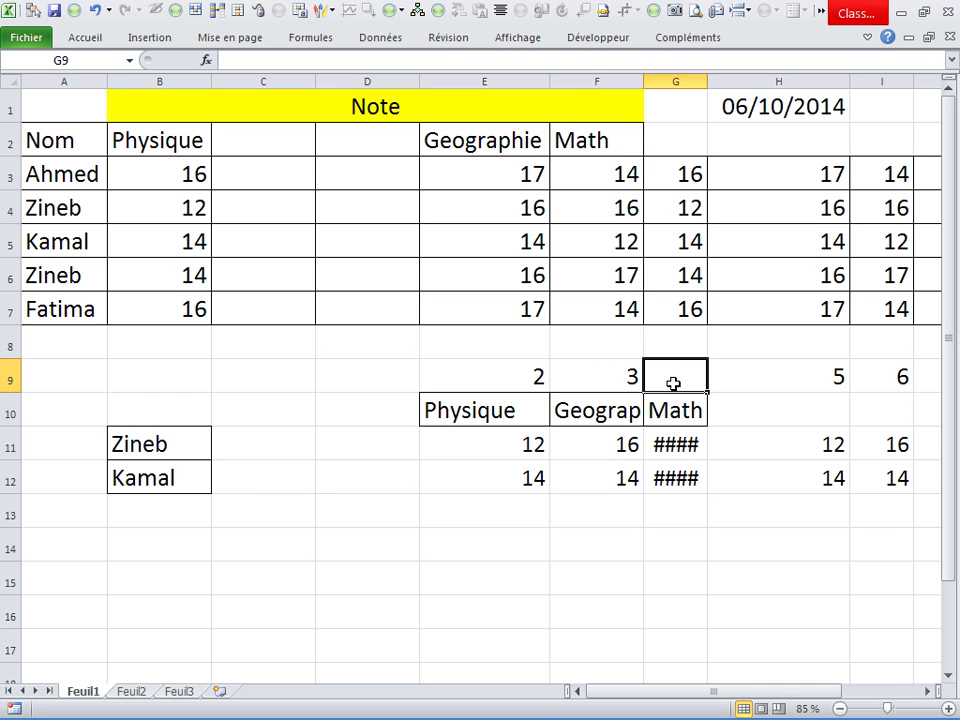
text(6)
key(Return)
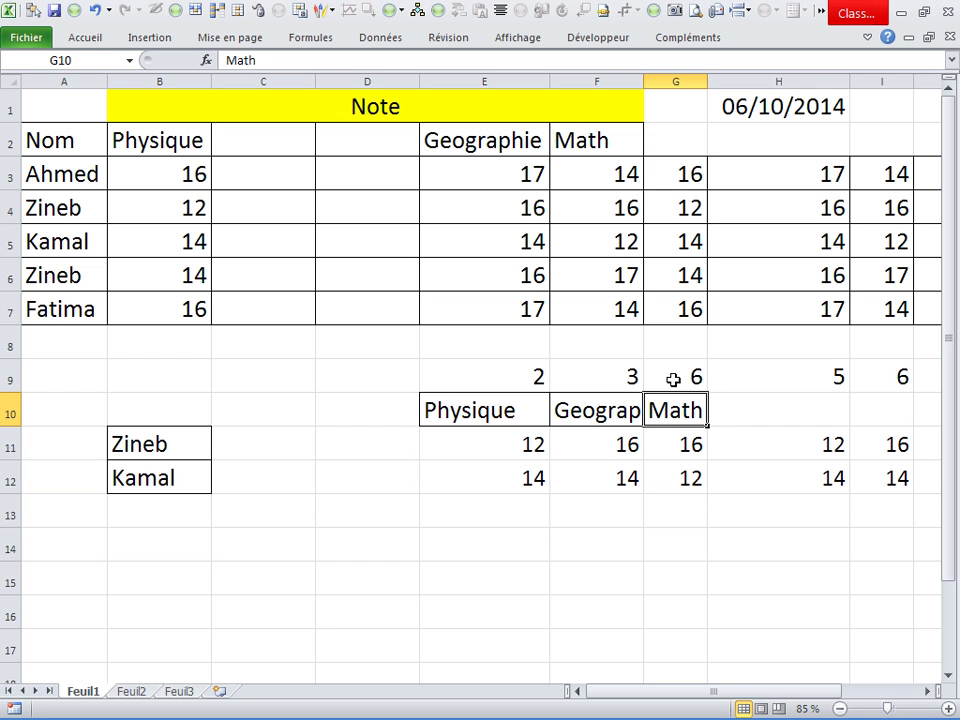
click(673, 384)
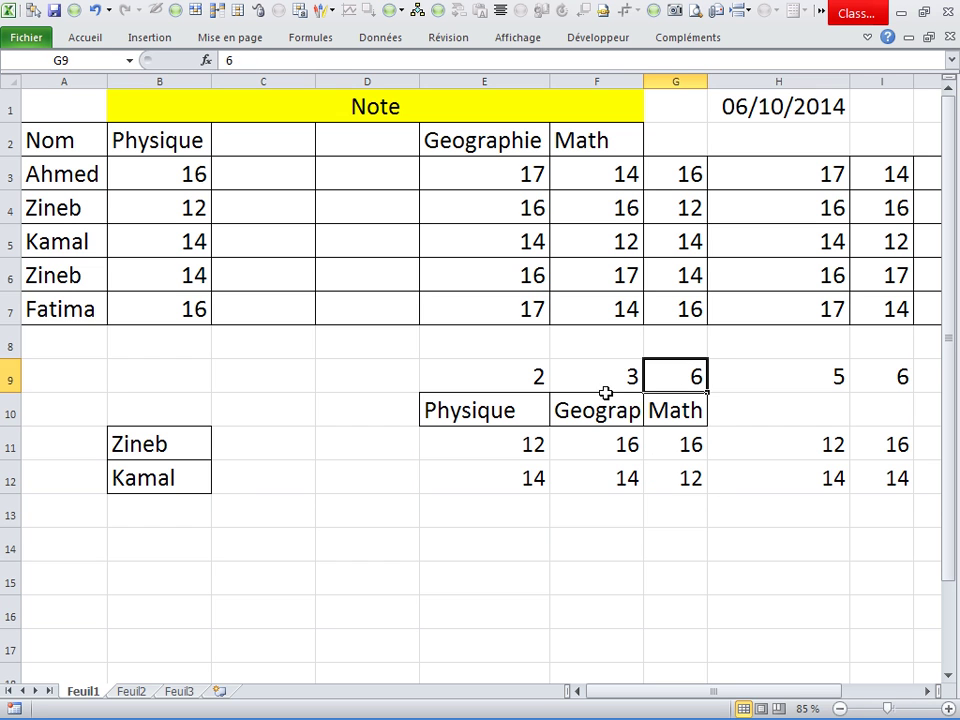
text(4)
key(Return)
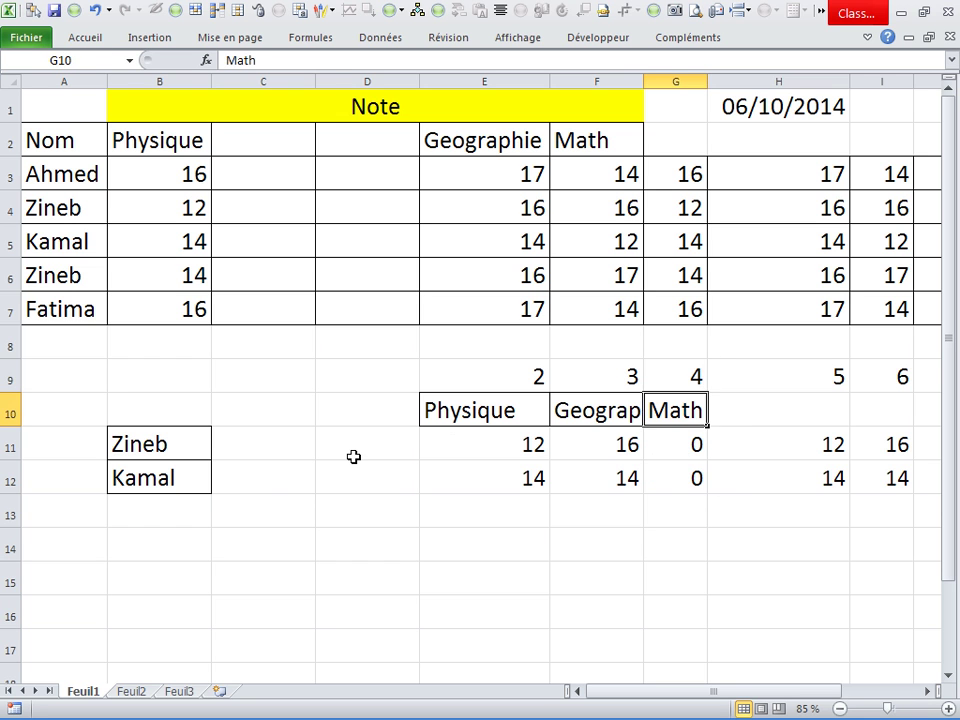
click(369, 457)
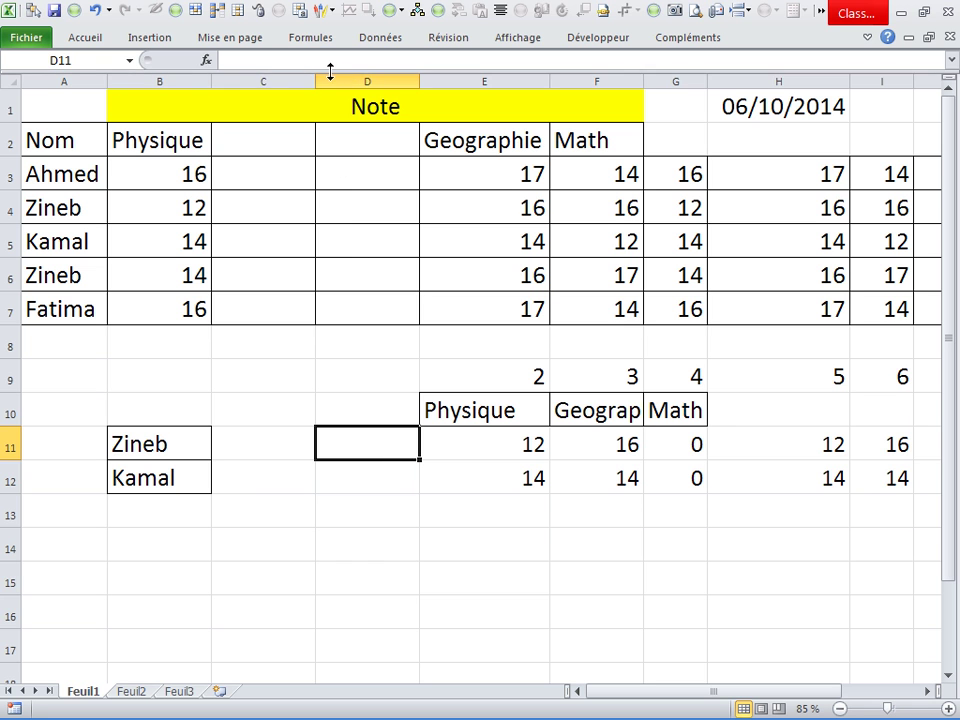